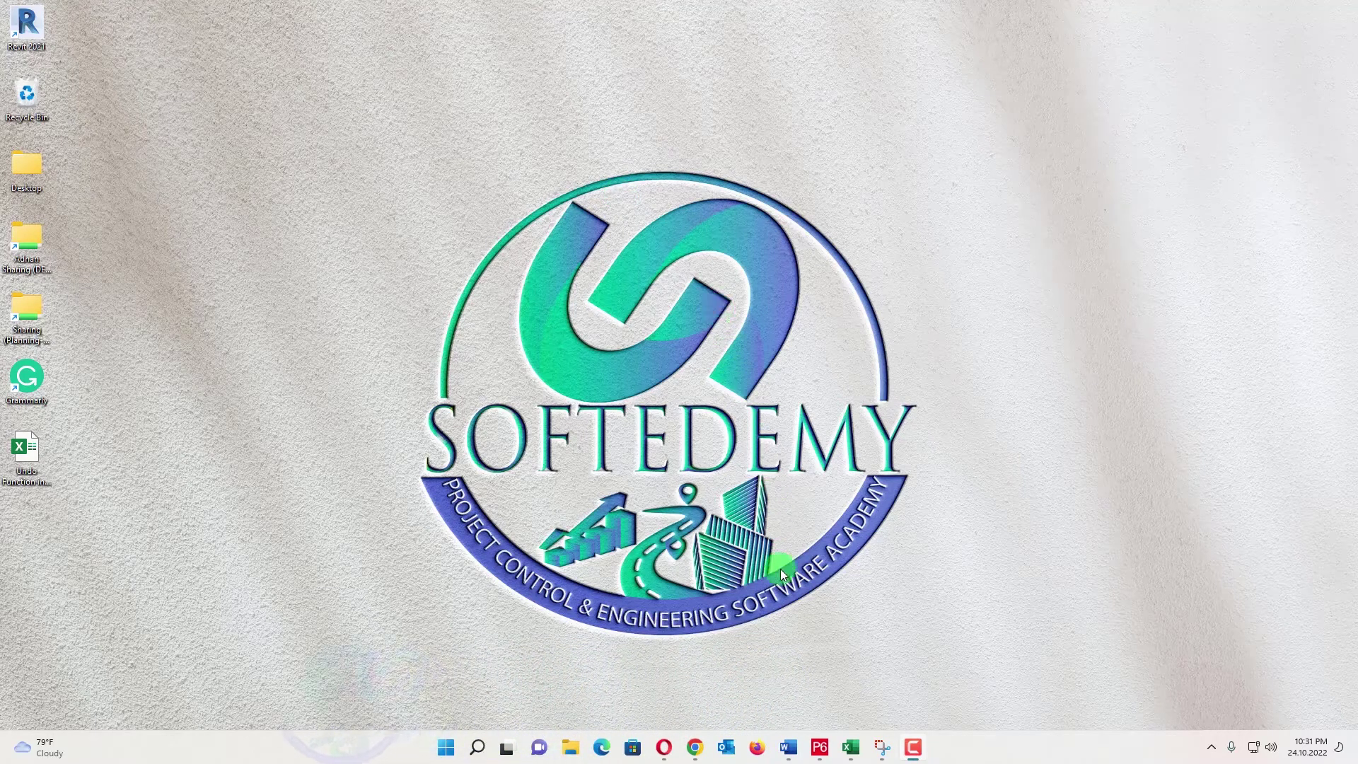
- Restore the Primavera P6 window showing the Edison Plaza Elderly Housing Generator schedule
click(822, 750)
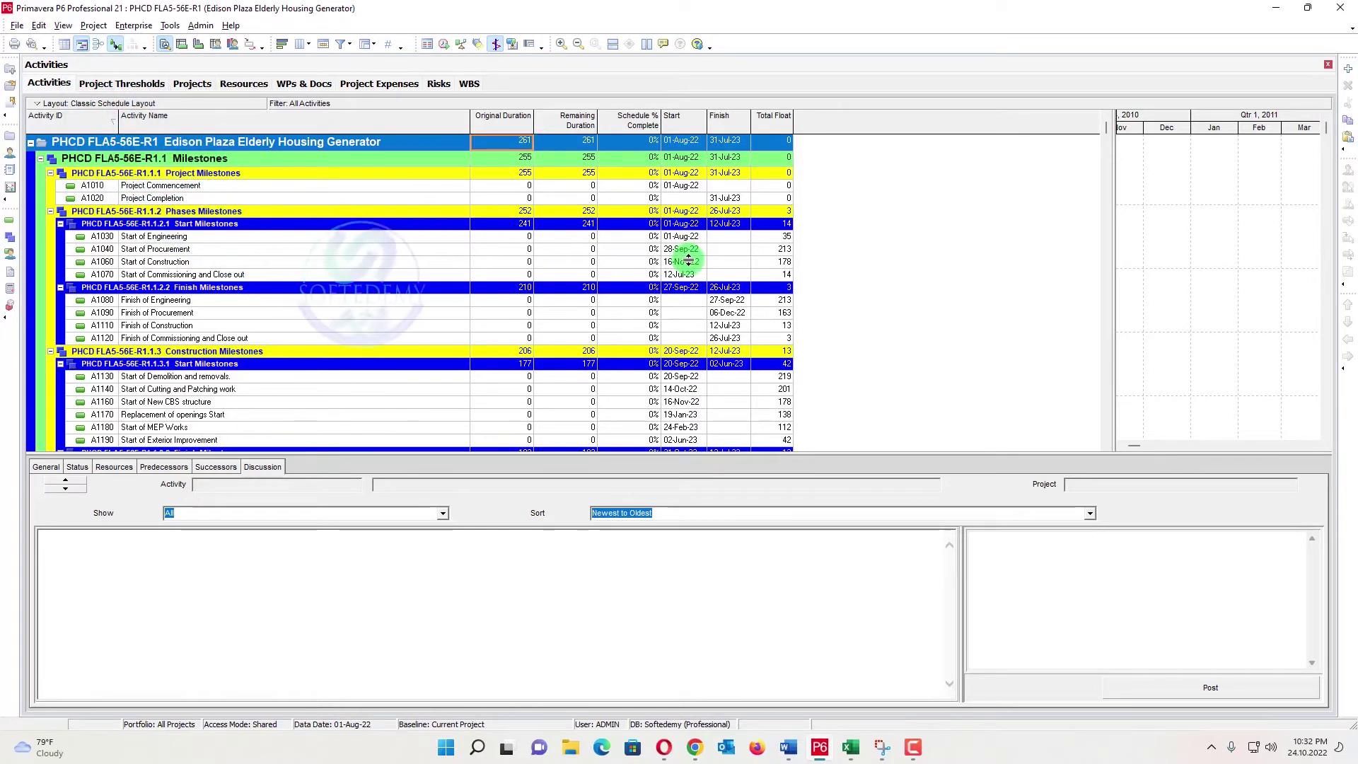
- Check the project's overall original duration of 261 days in the activity table
scroll(693, 389, down, 2)
scroll(693, 389, up, 2)
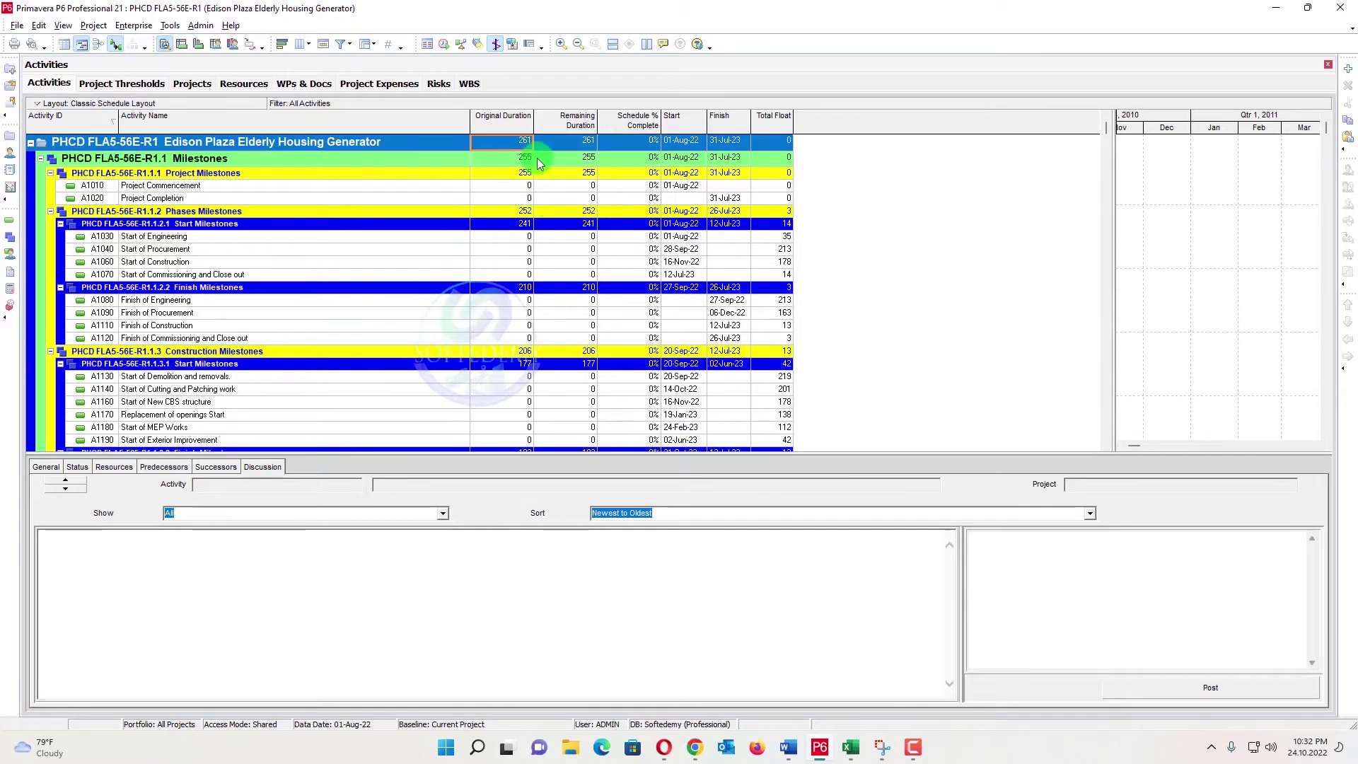
click(527, 140)
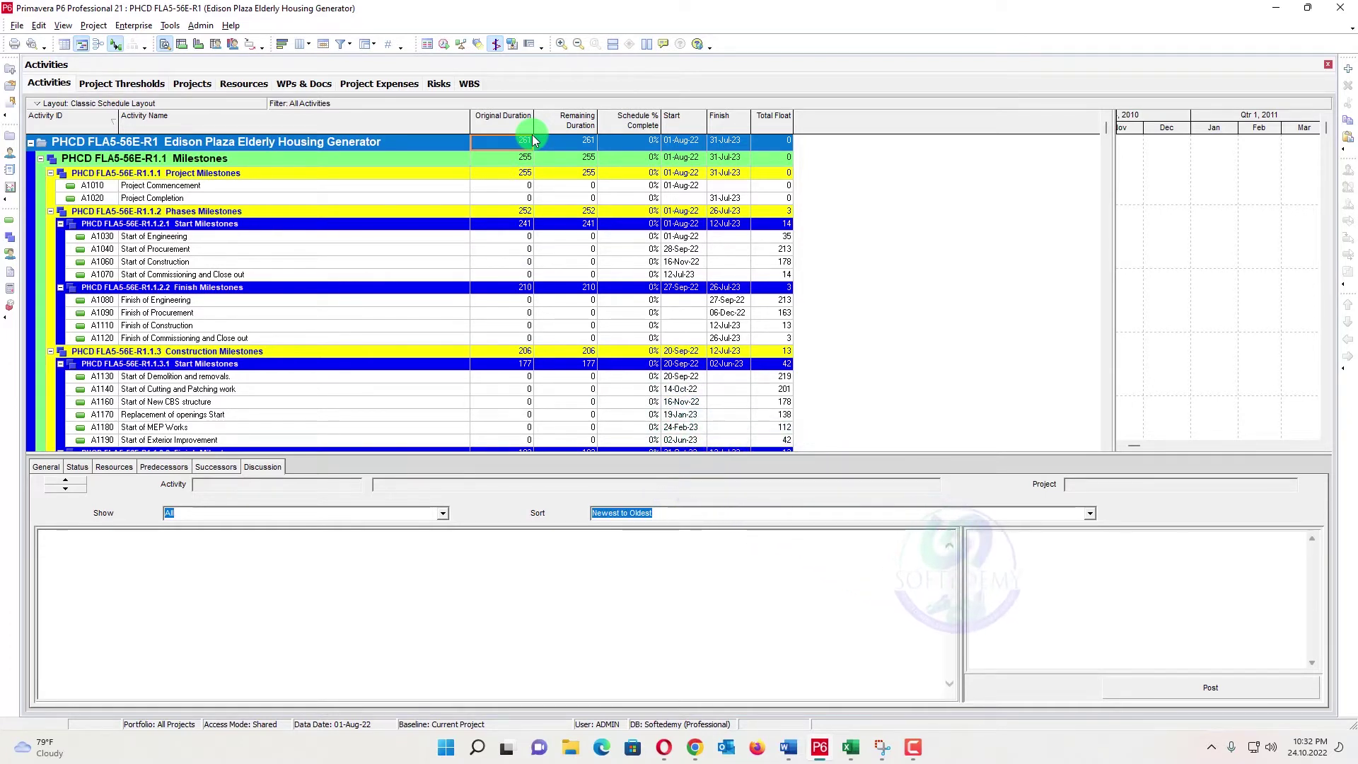
- Add the Calendar column to the activity table, positioned last after Total Float
right_click(817, 122)
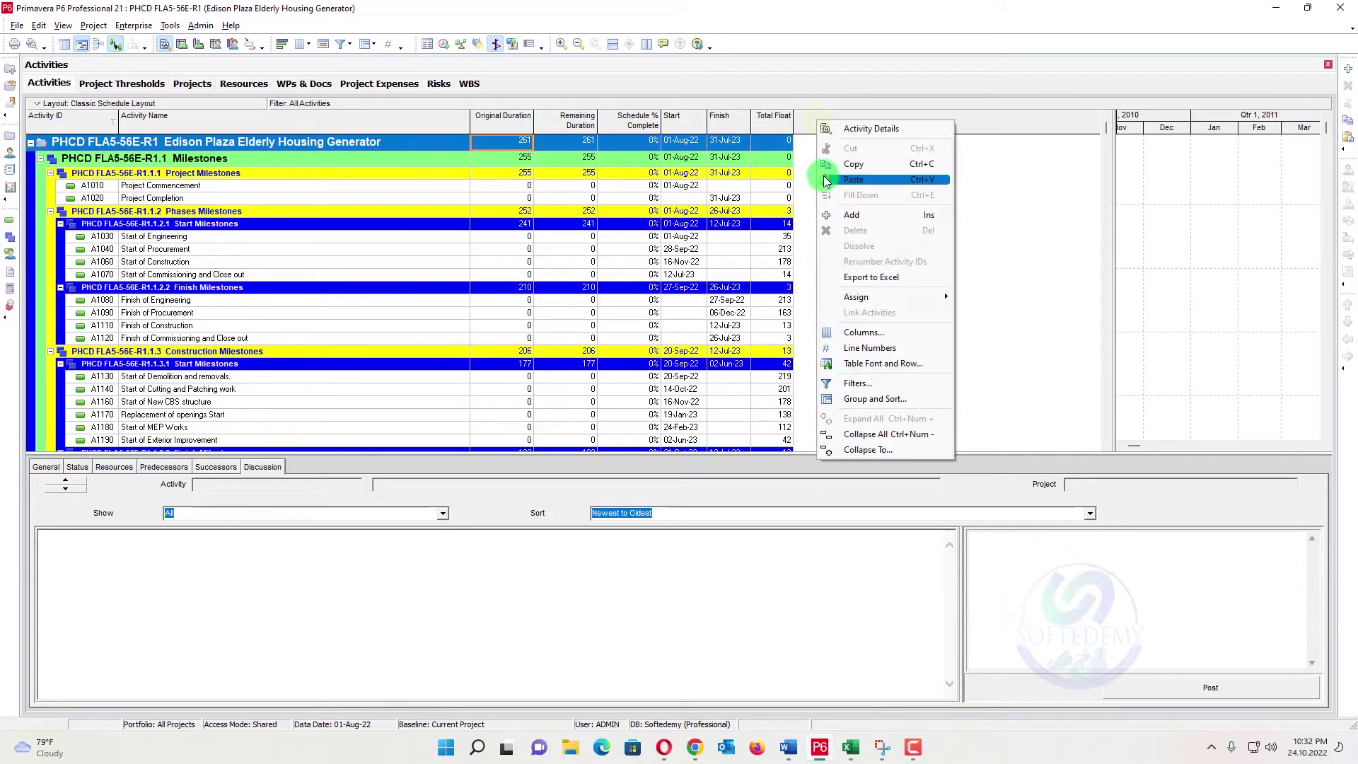
click(835, 333)
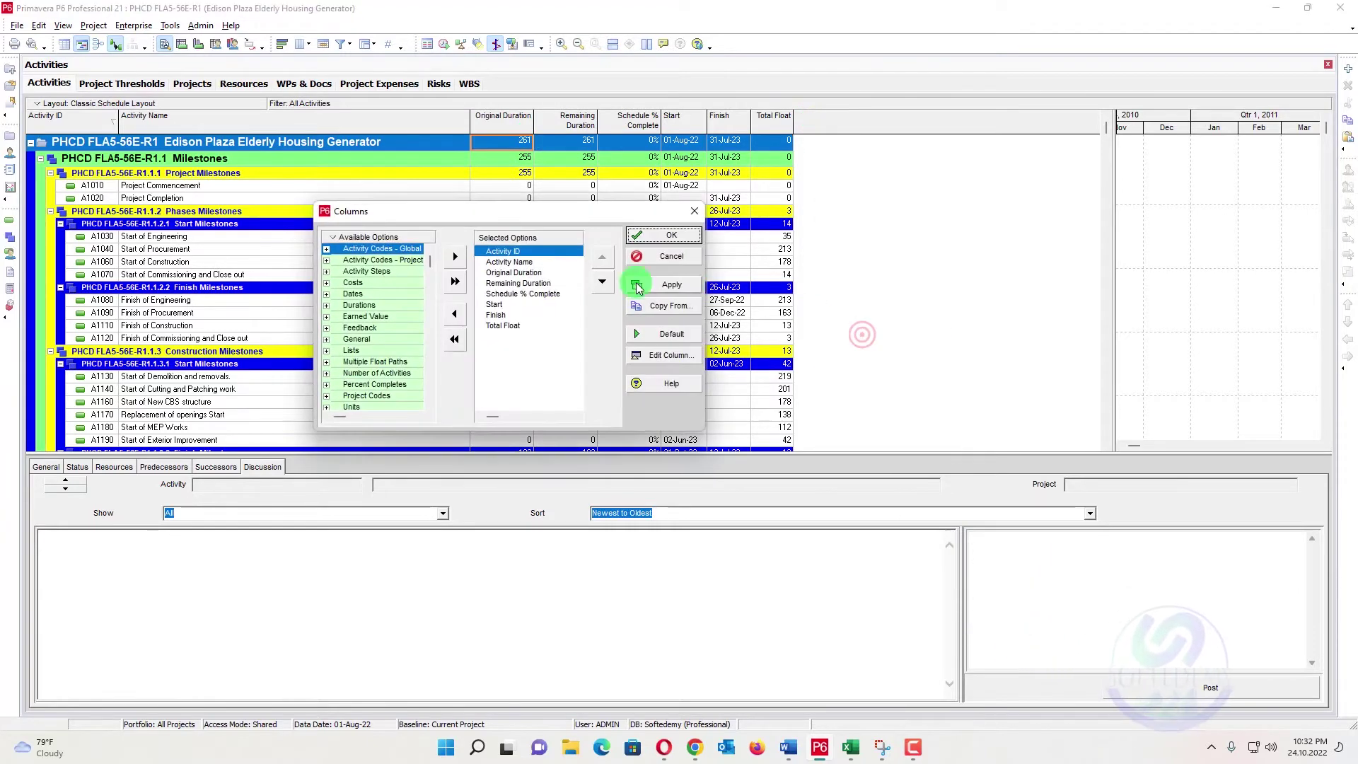
right_click(408, 248)
click(408, 248)
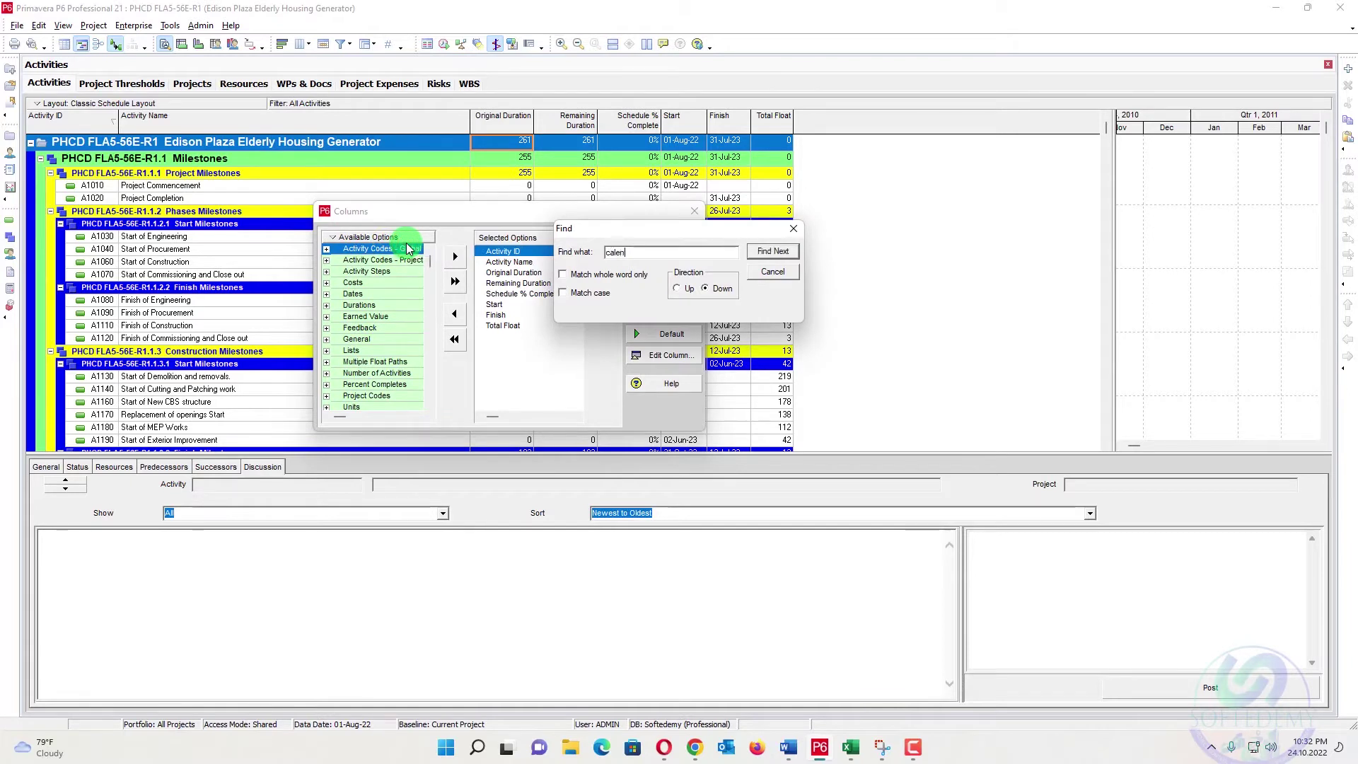
key(Return)
click(455, 257)
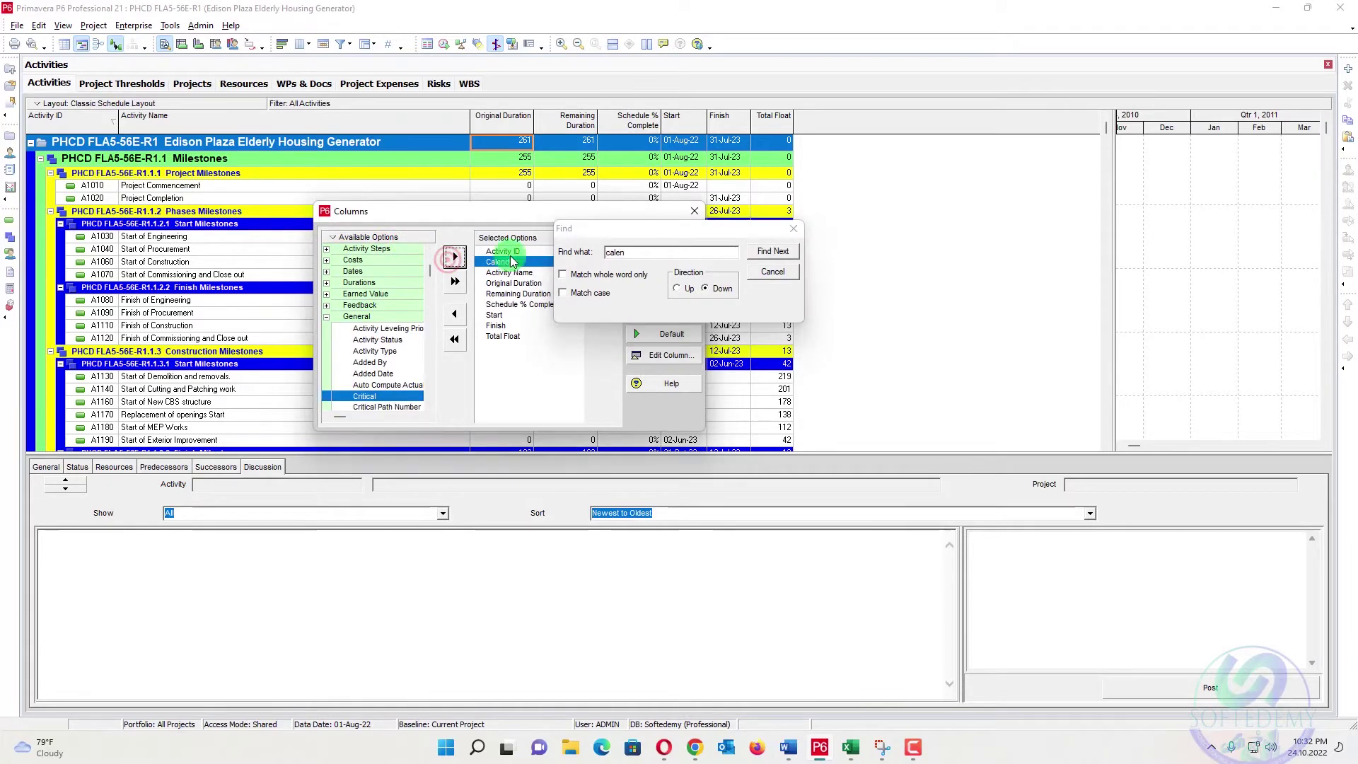
click(791, 232)
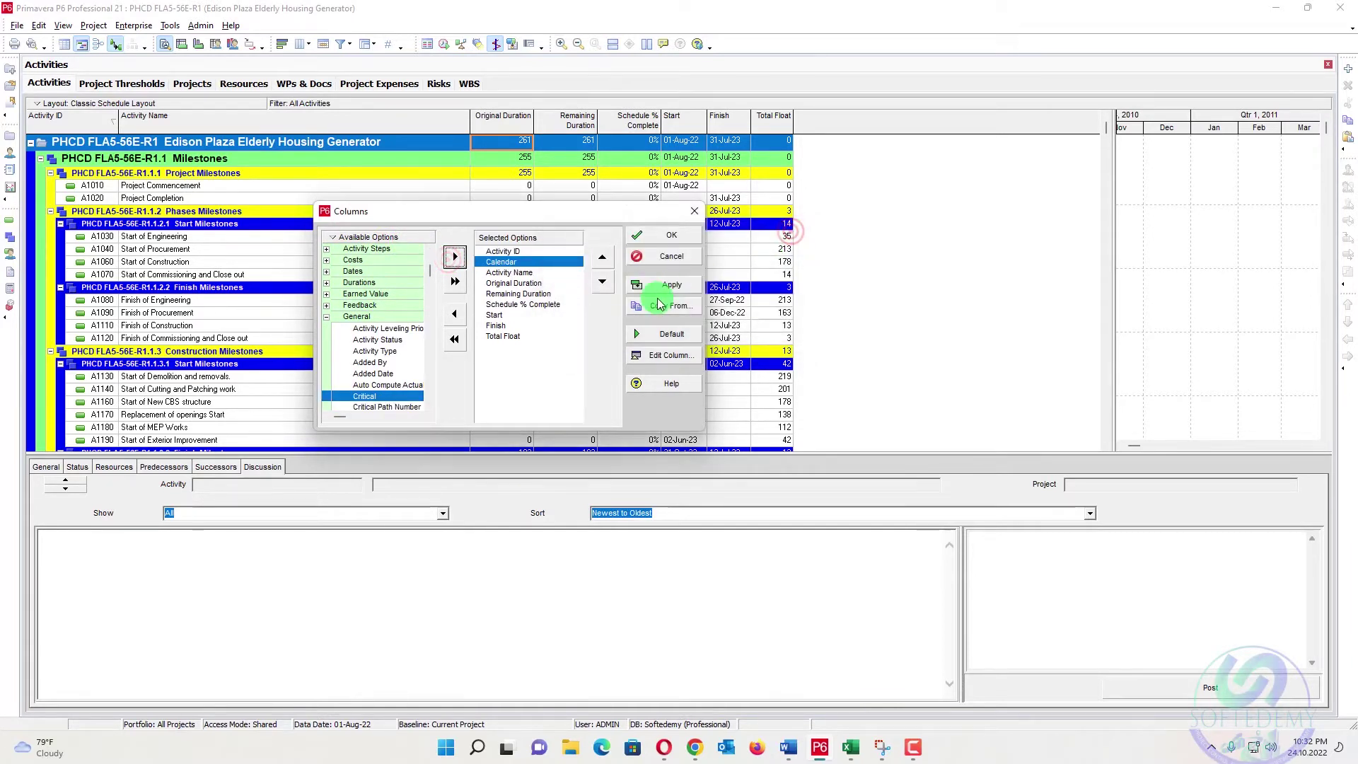
click(605, 280)
click(605, 281)
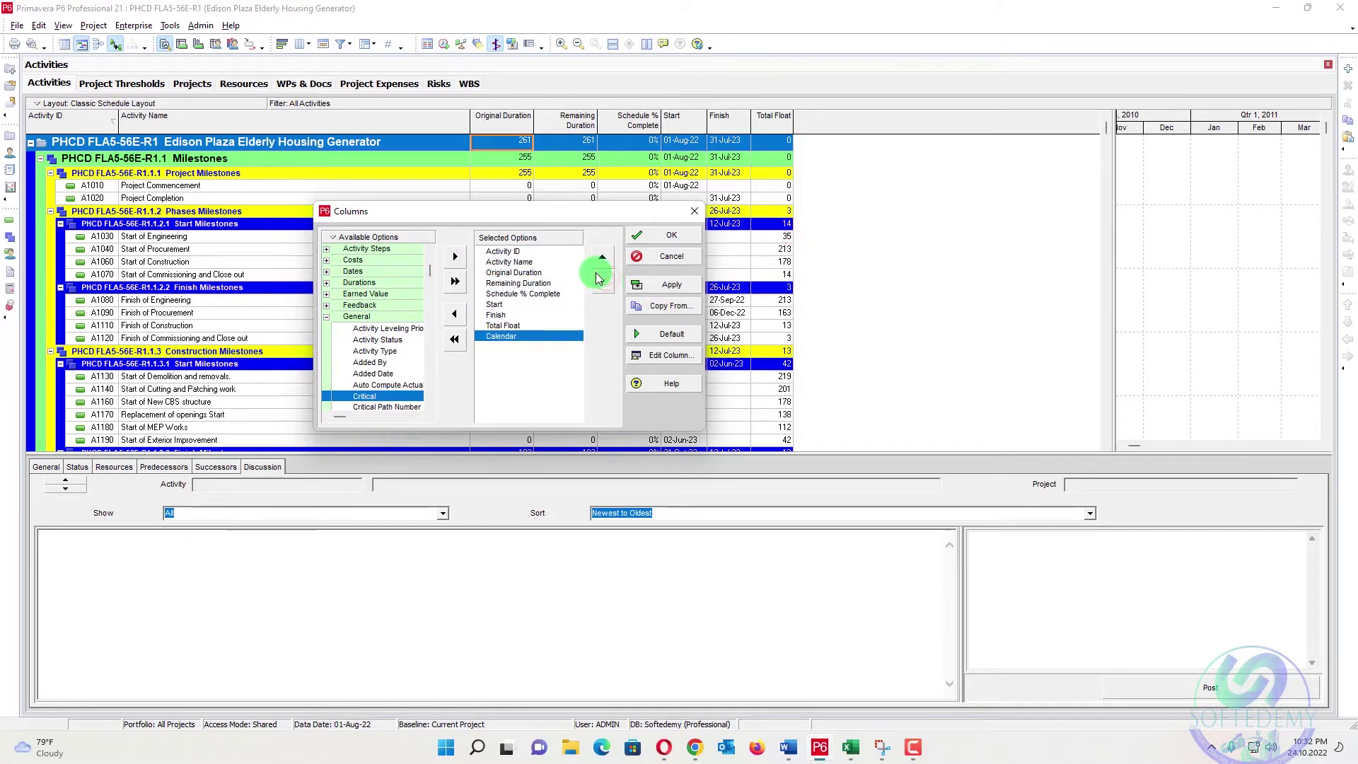
click(658, 284)
click(662, 234)
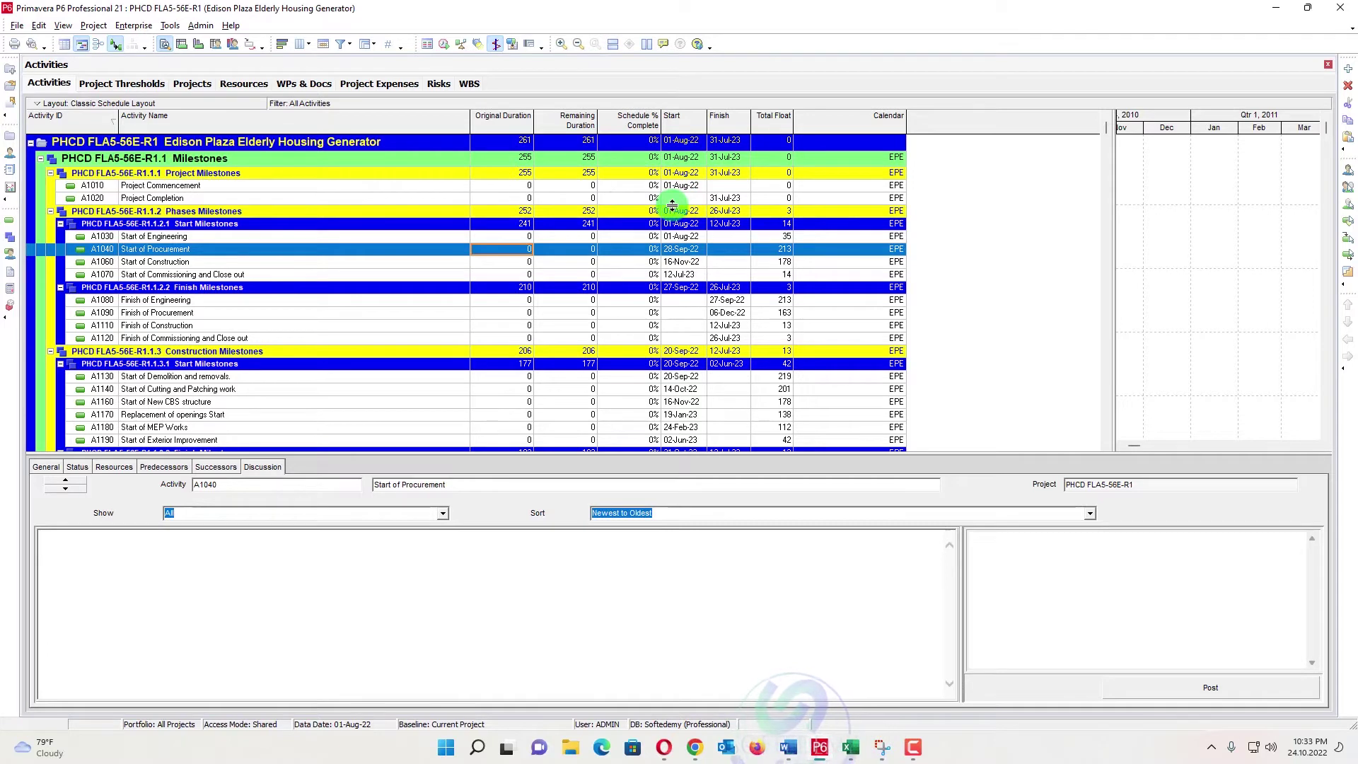
- Open the Enterprise Calendars list filtered to Project calendars
click(173, 26)
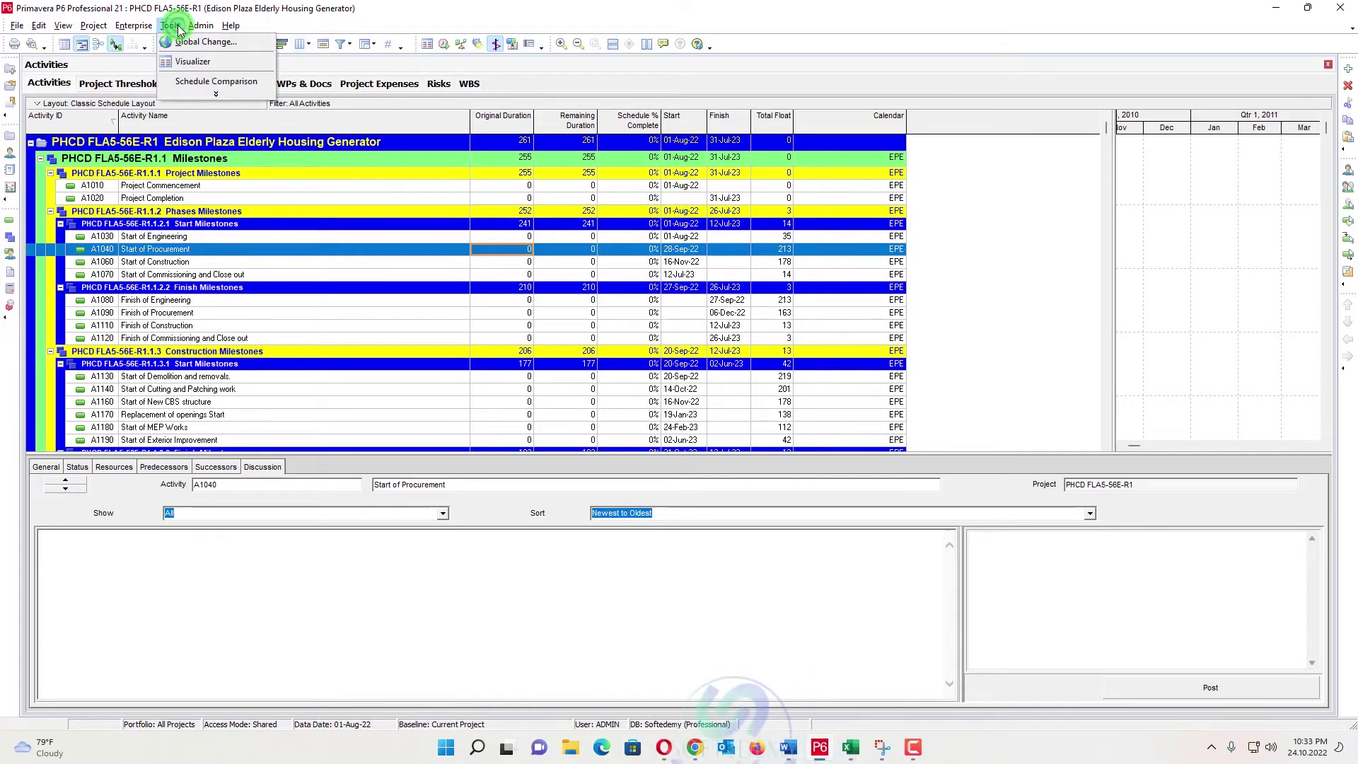
click(1002, 200)
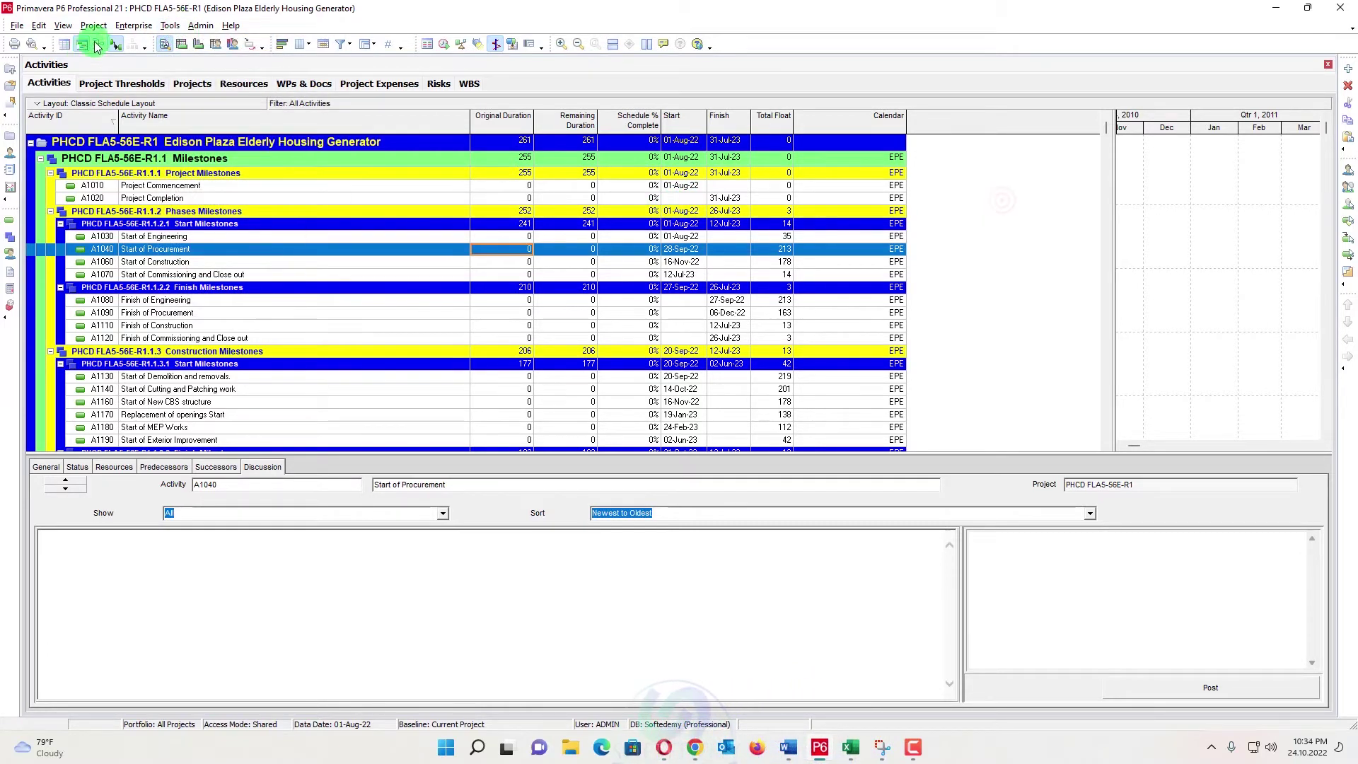
click(133, 26)
click(152, 259)
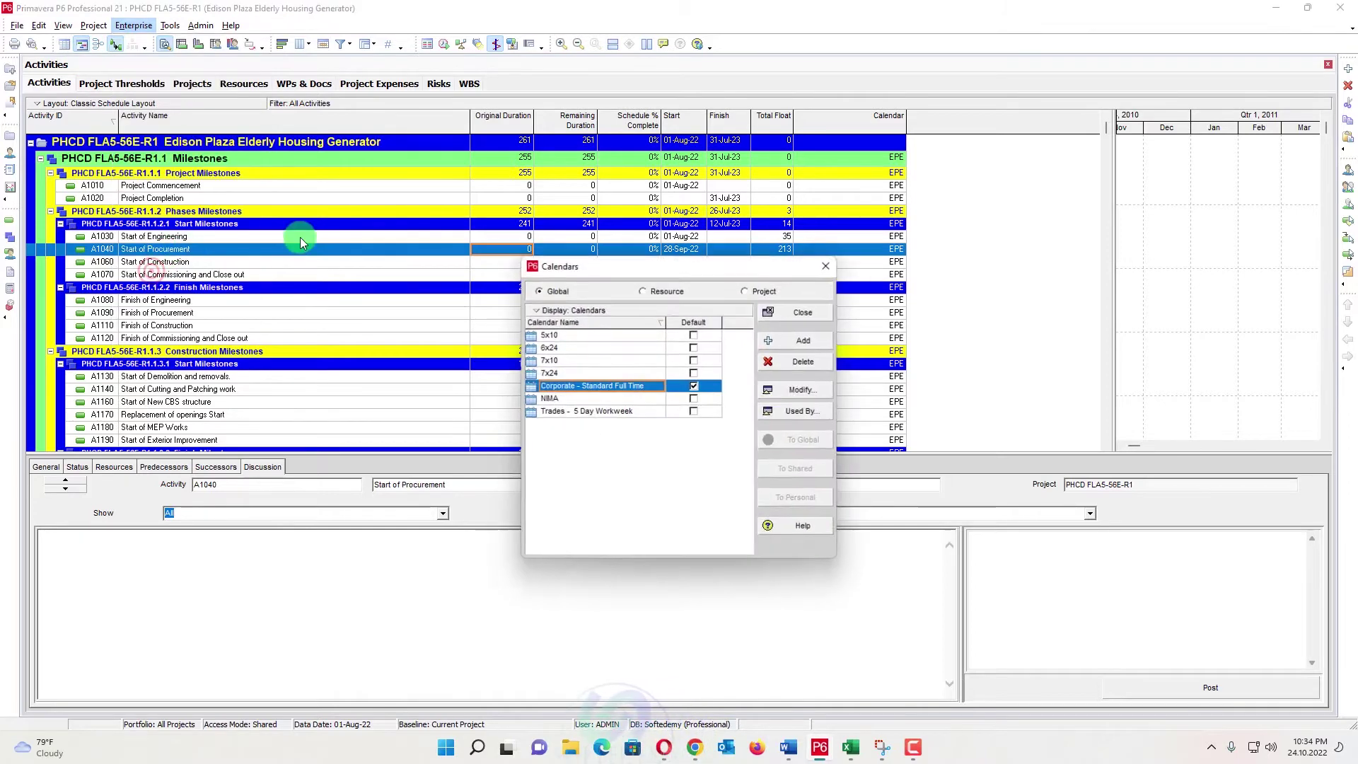
click(758, 298)
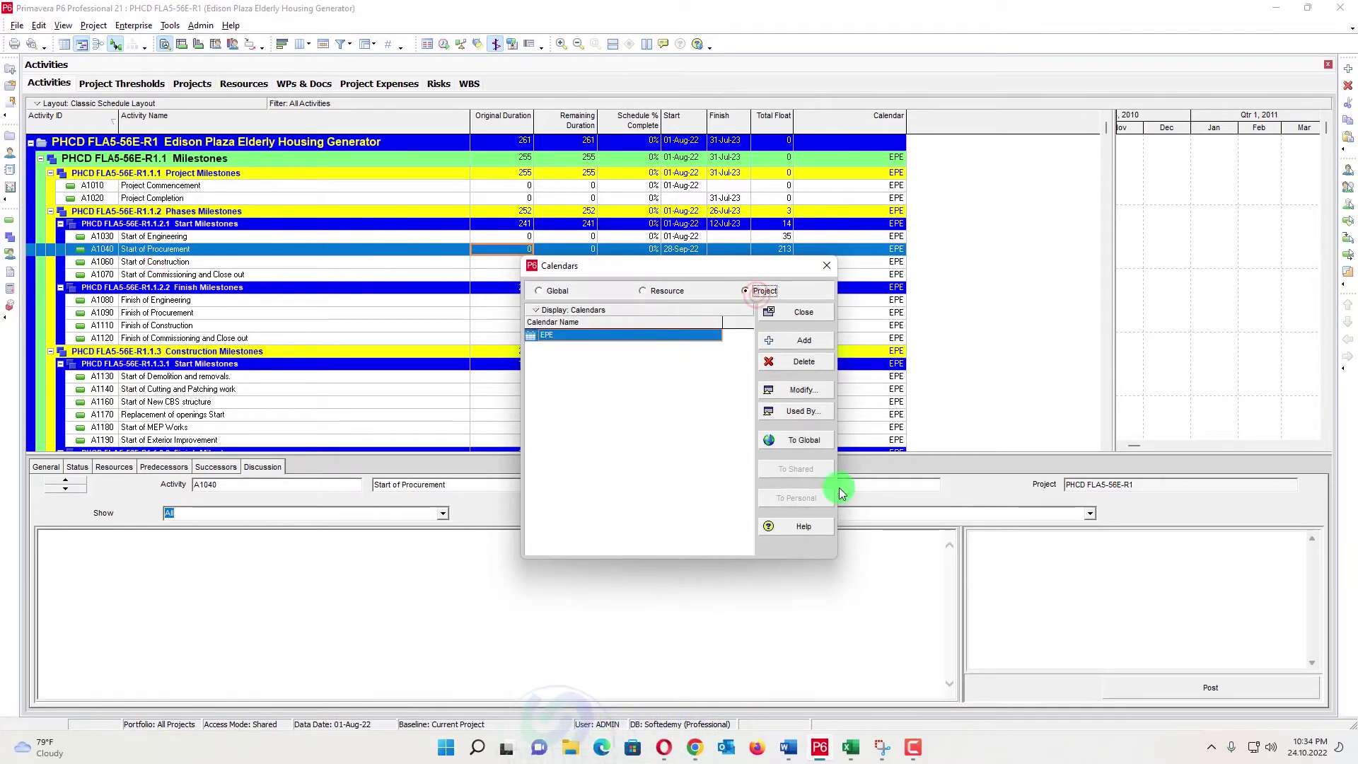
- Review the EPE calendar's workweek hours, then cancel without changes
click(801, 388)
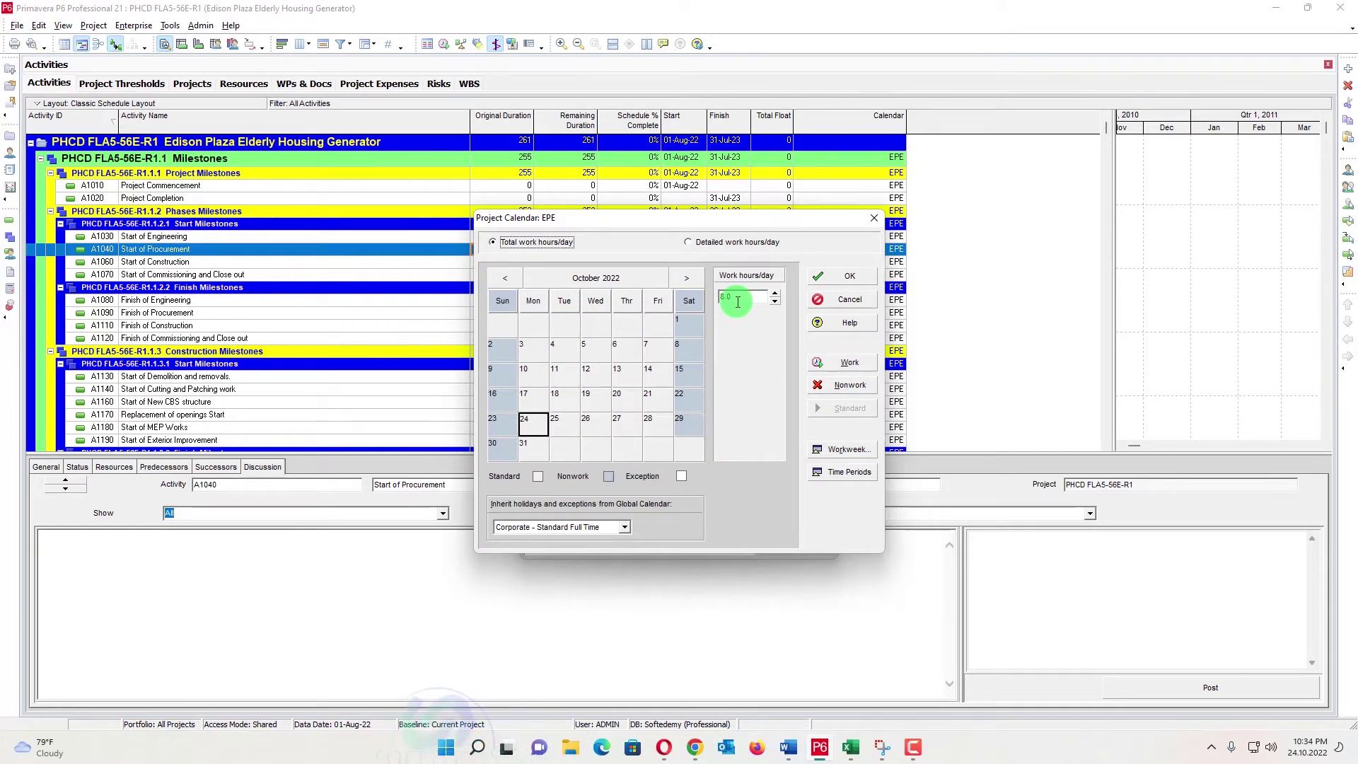
click(835, 448)
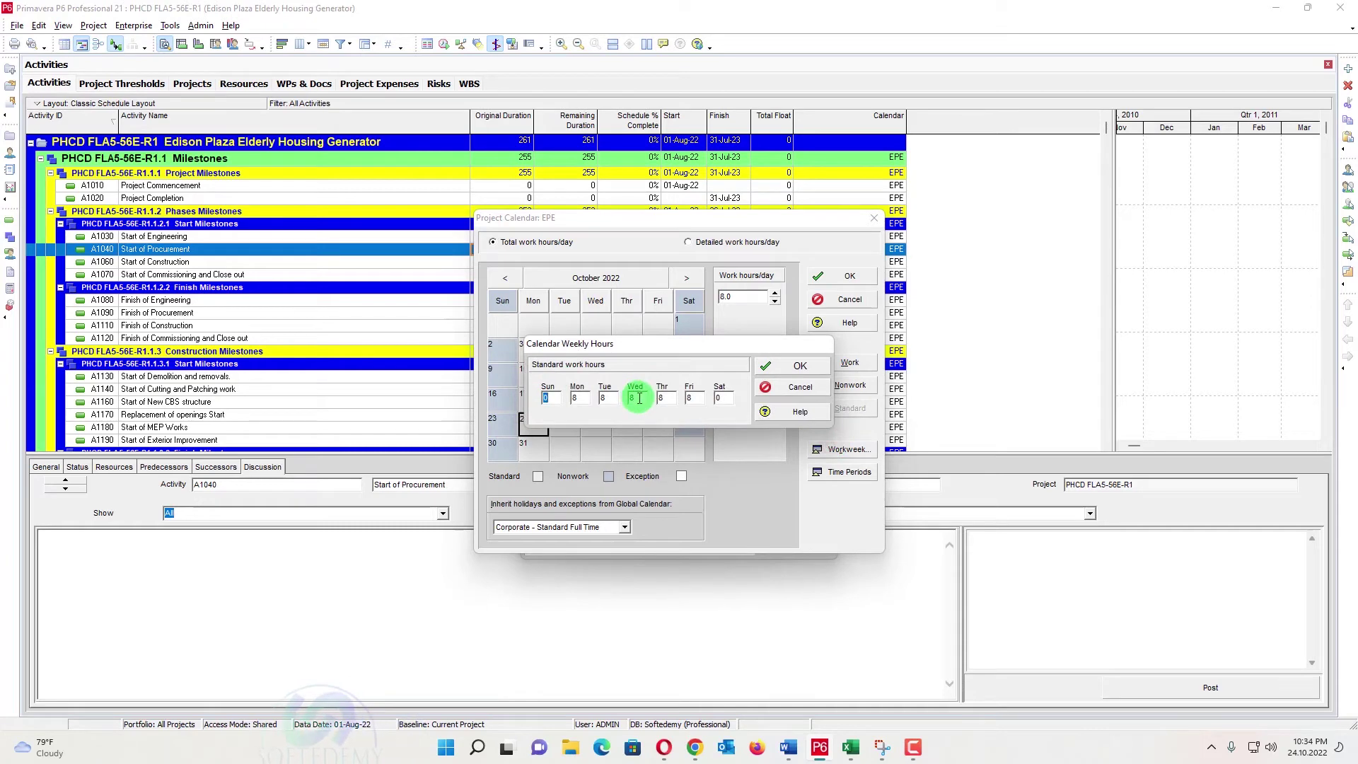
click(811, 390)
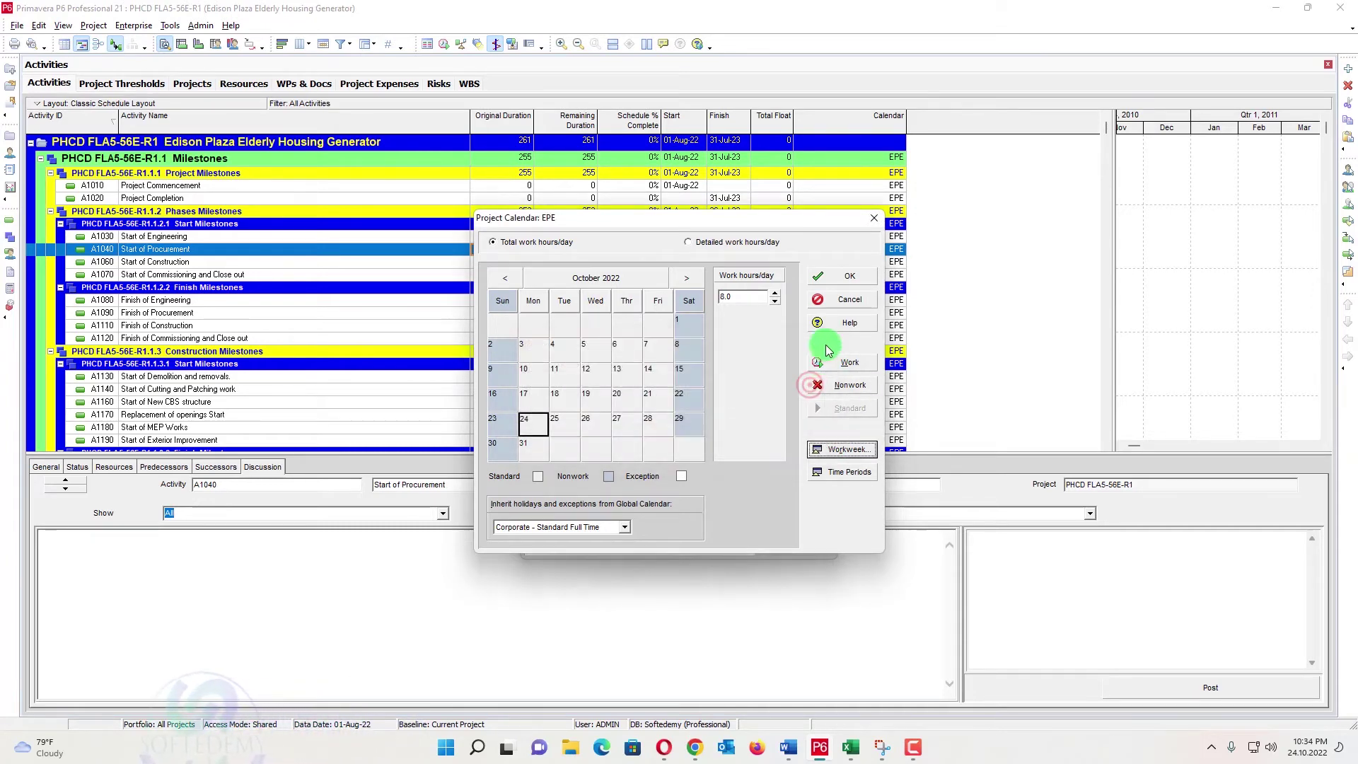
click(841, 299)
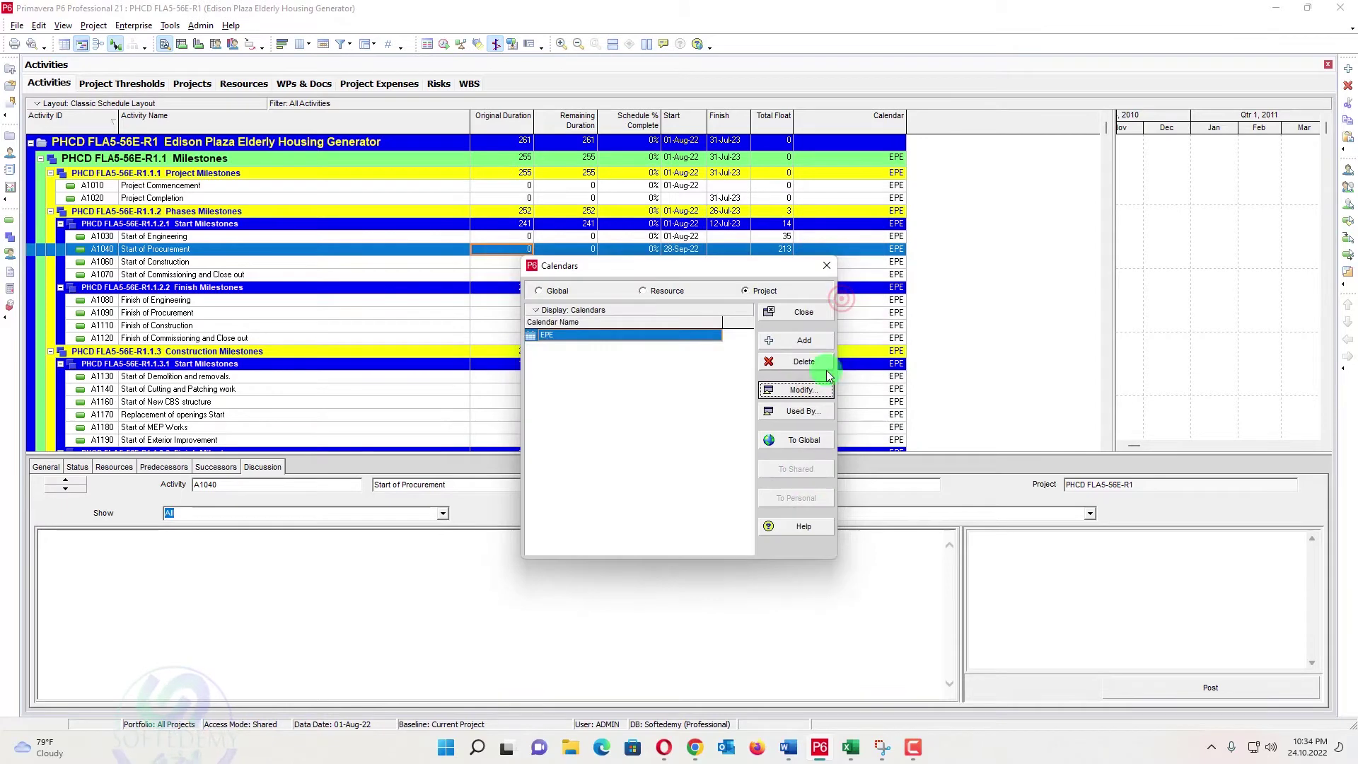
click(881, 748)
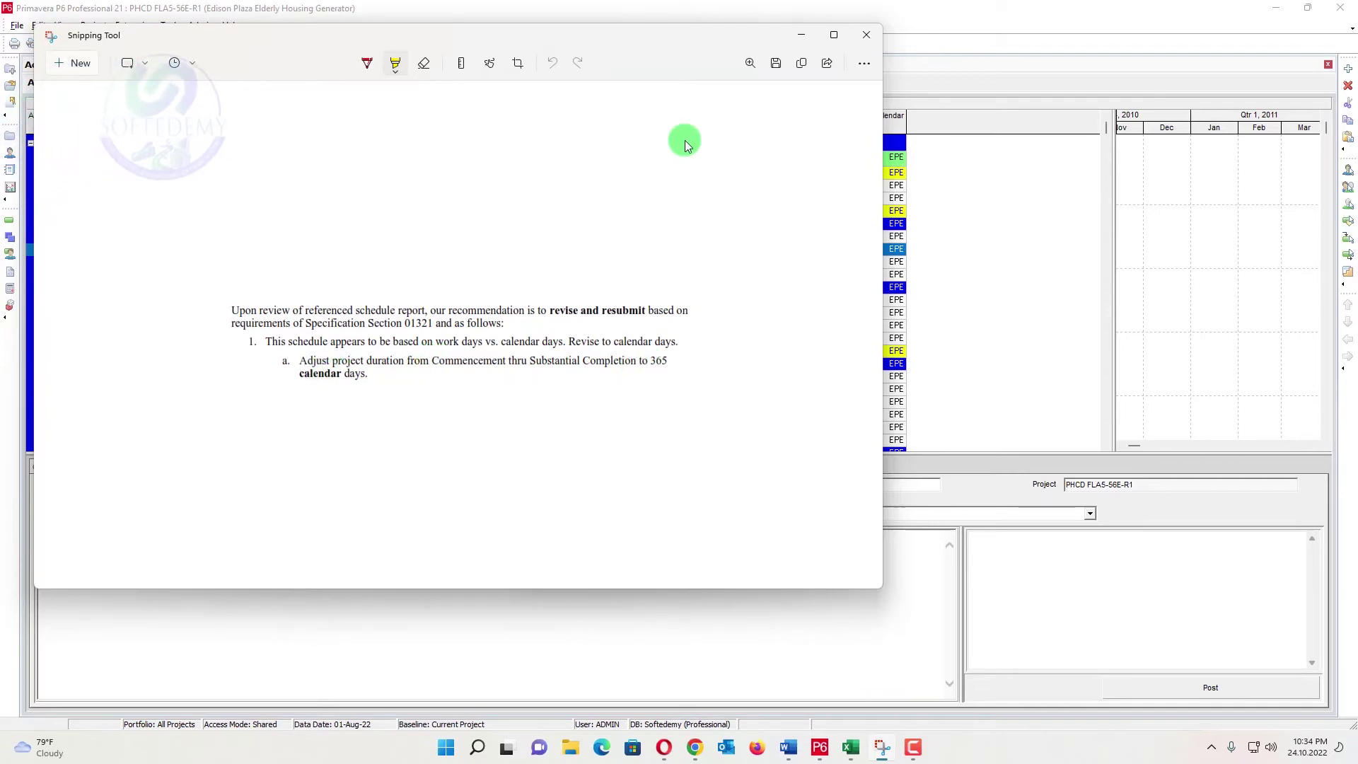
click(802, 36)
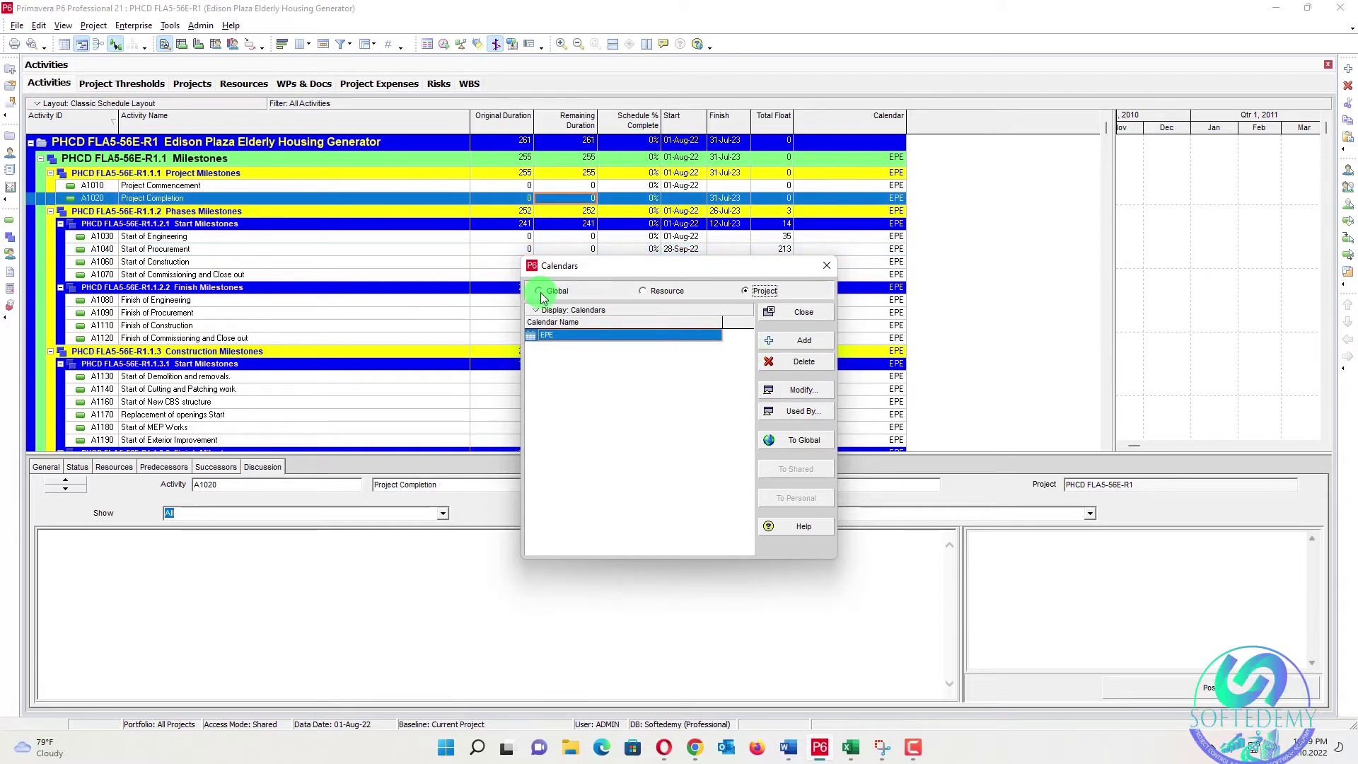
- Rework the global 7x8 calendar into 7x10 with 10 work hours Sunday through Saturday
click(540, 292)
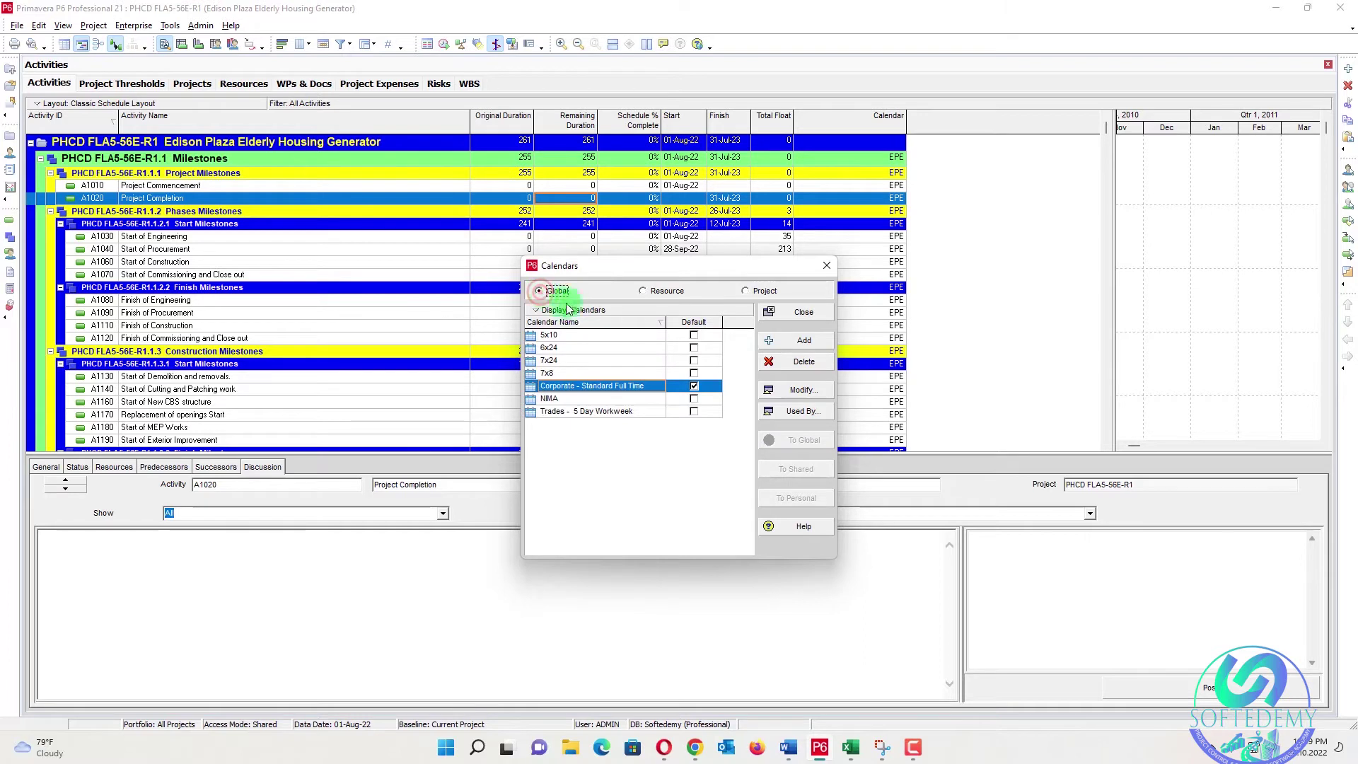
click(604, 373)
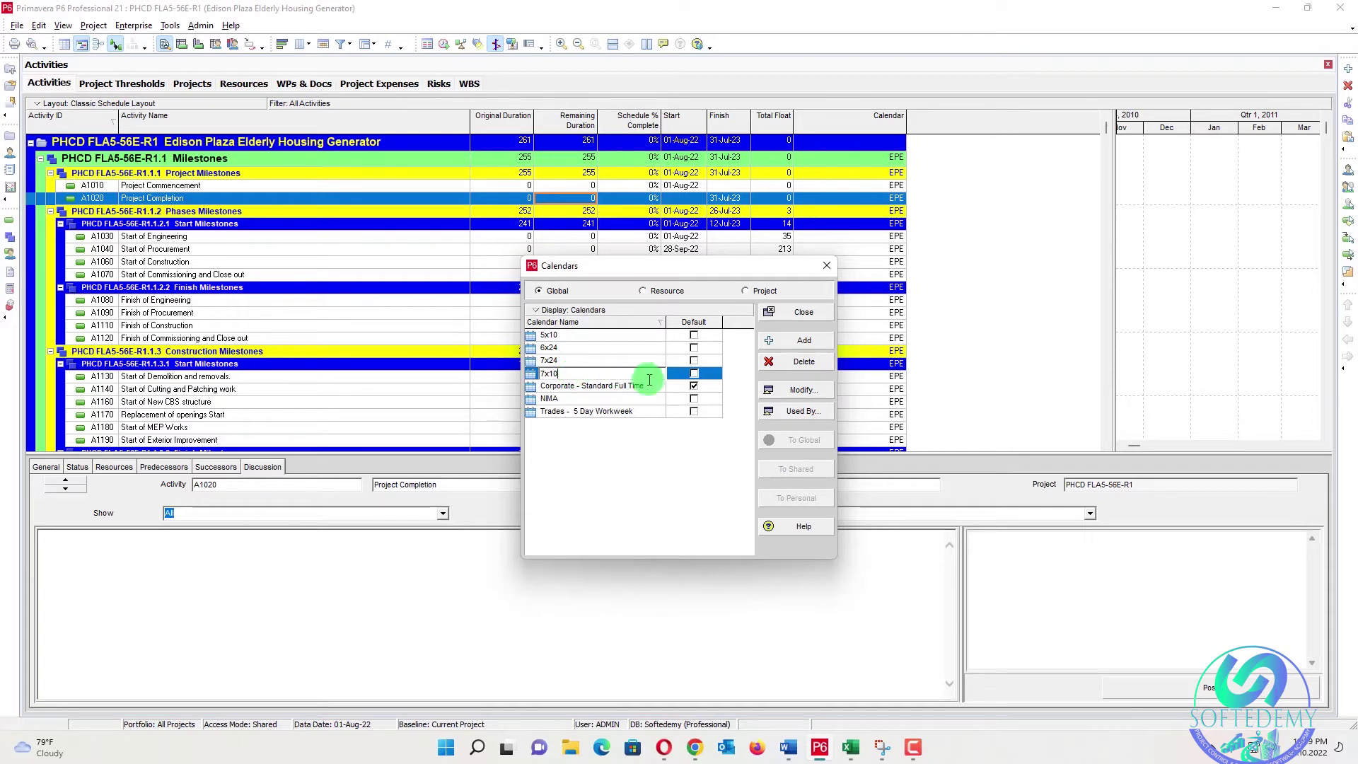
click(803, 389)
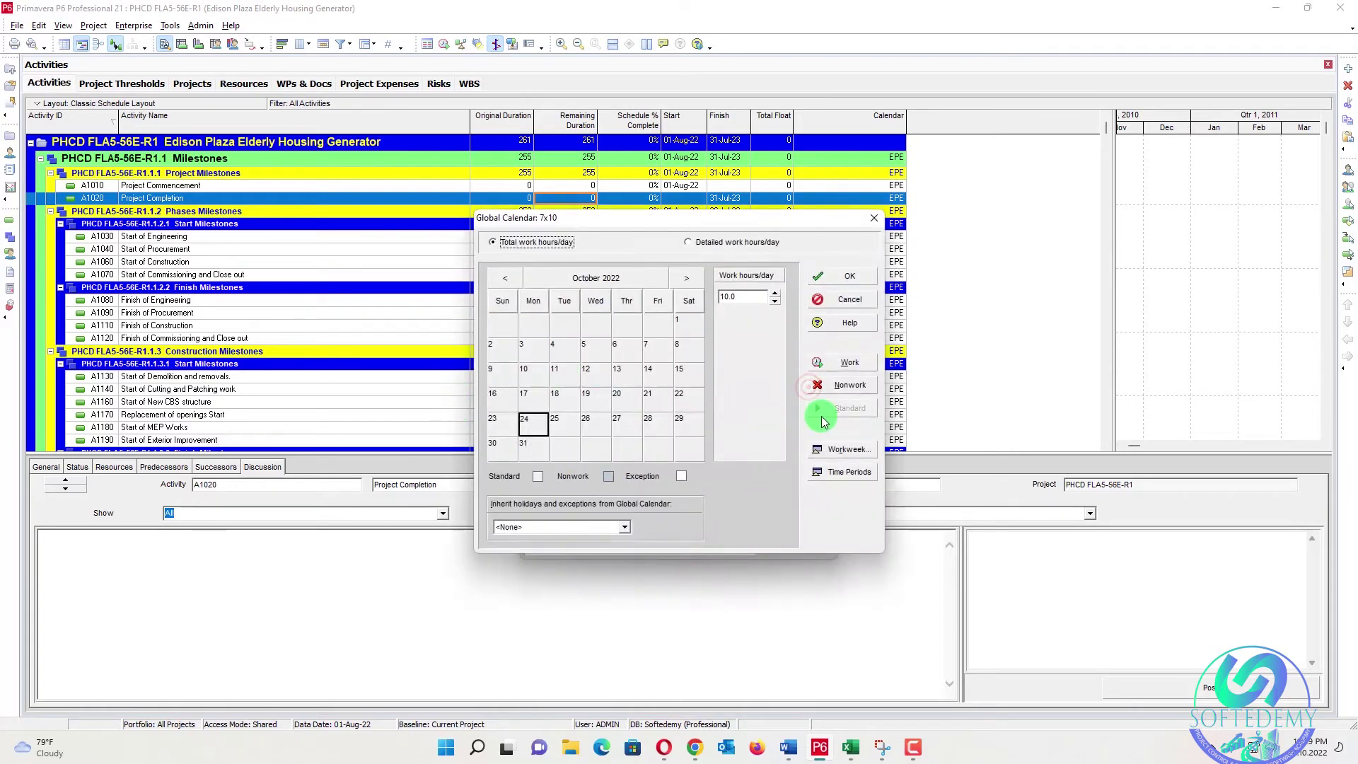
click(847, 451)
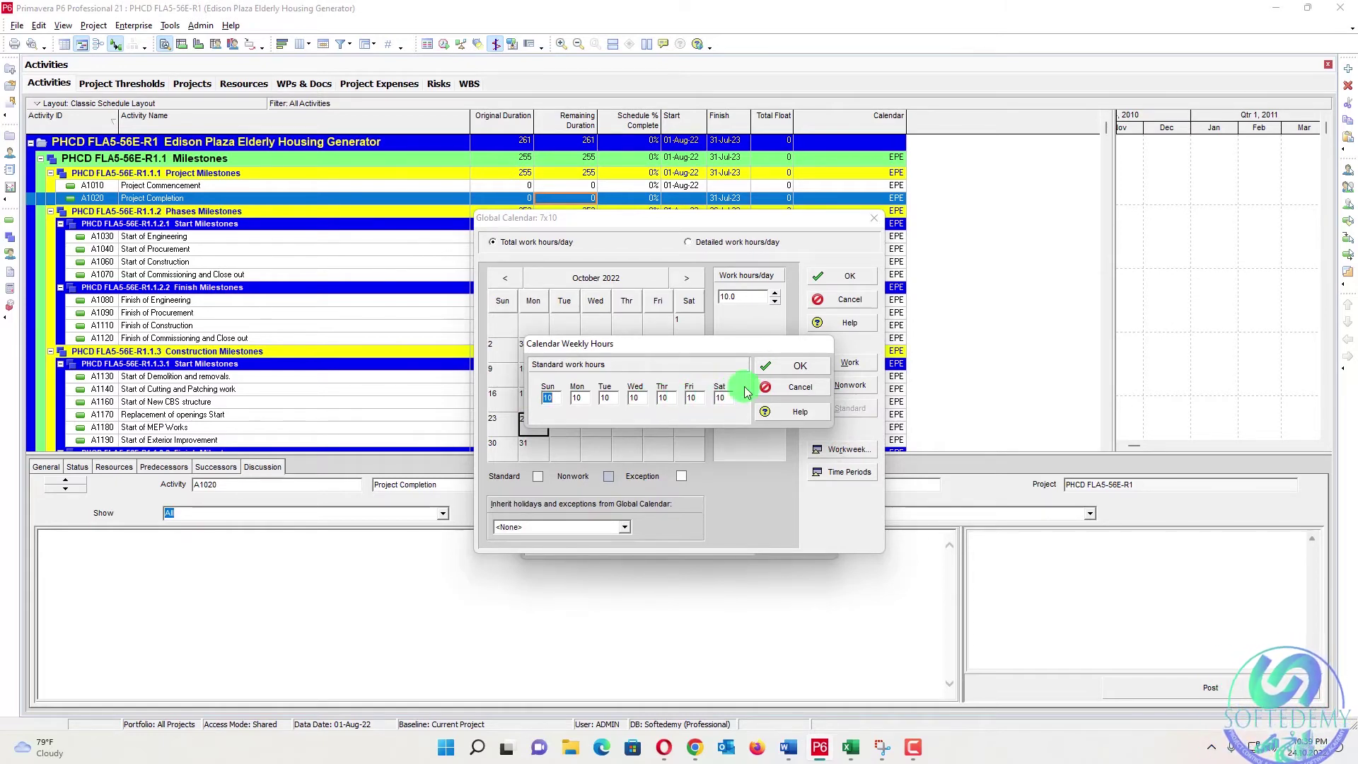
click(790, 373)
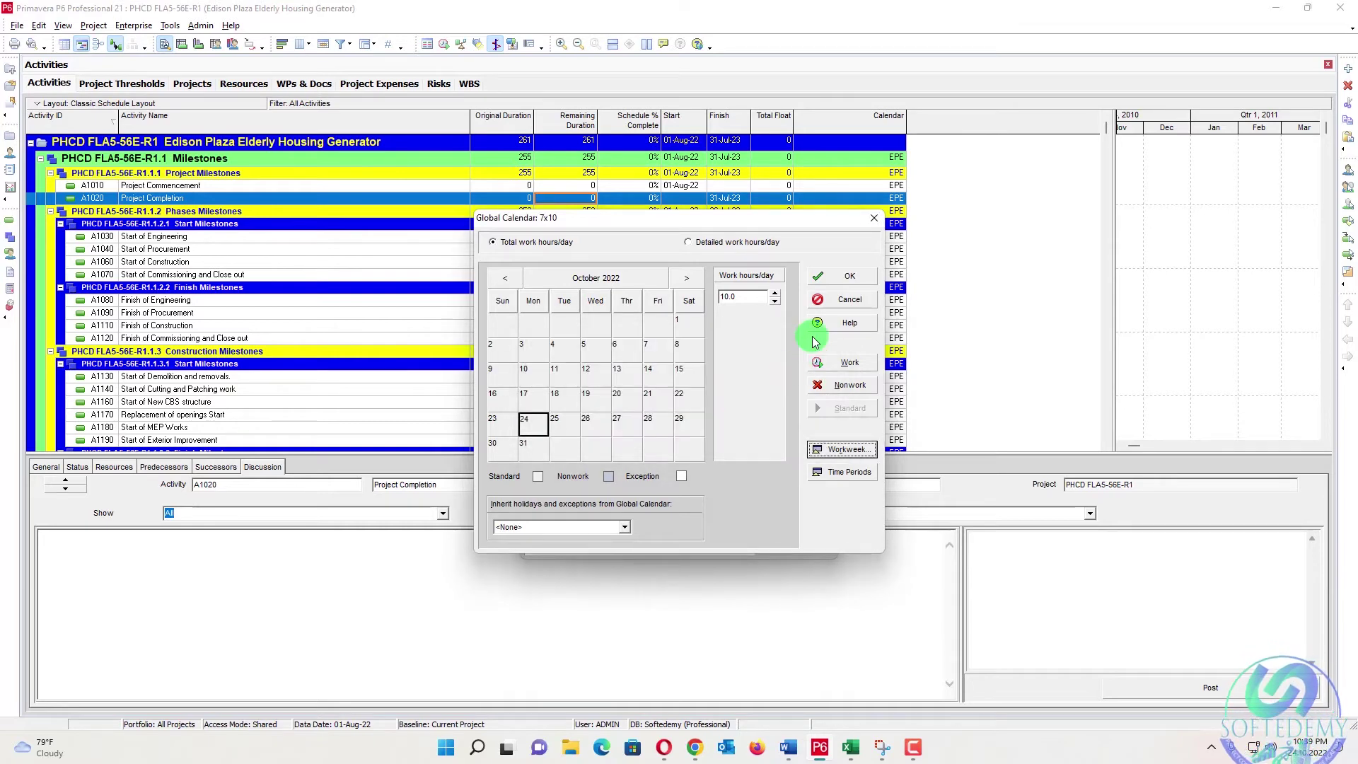
click(841, 278)
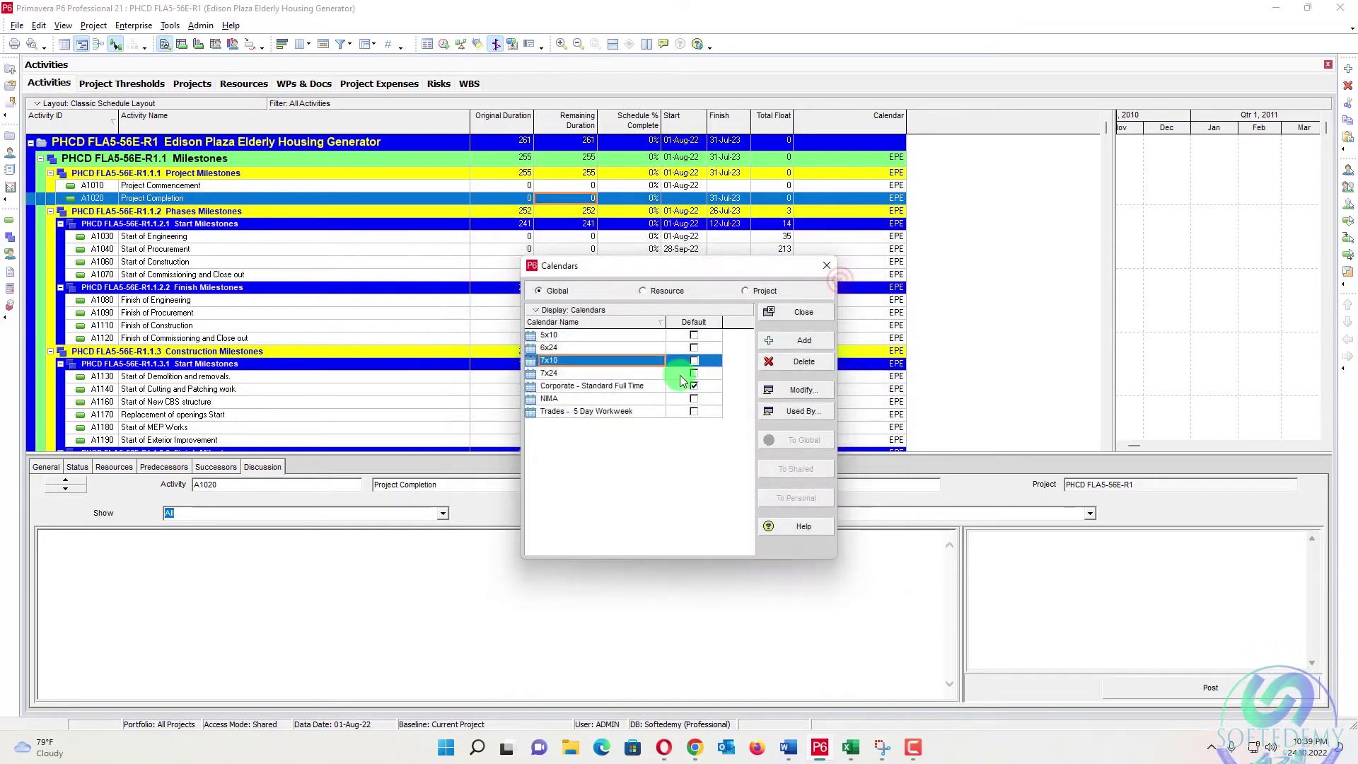
click(813, 311)
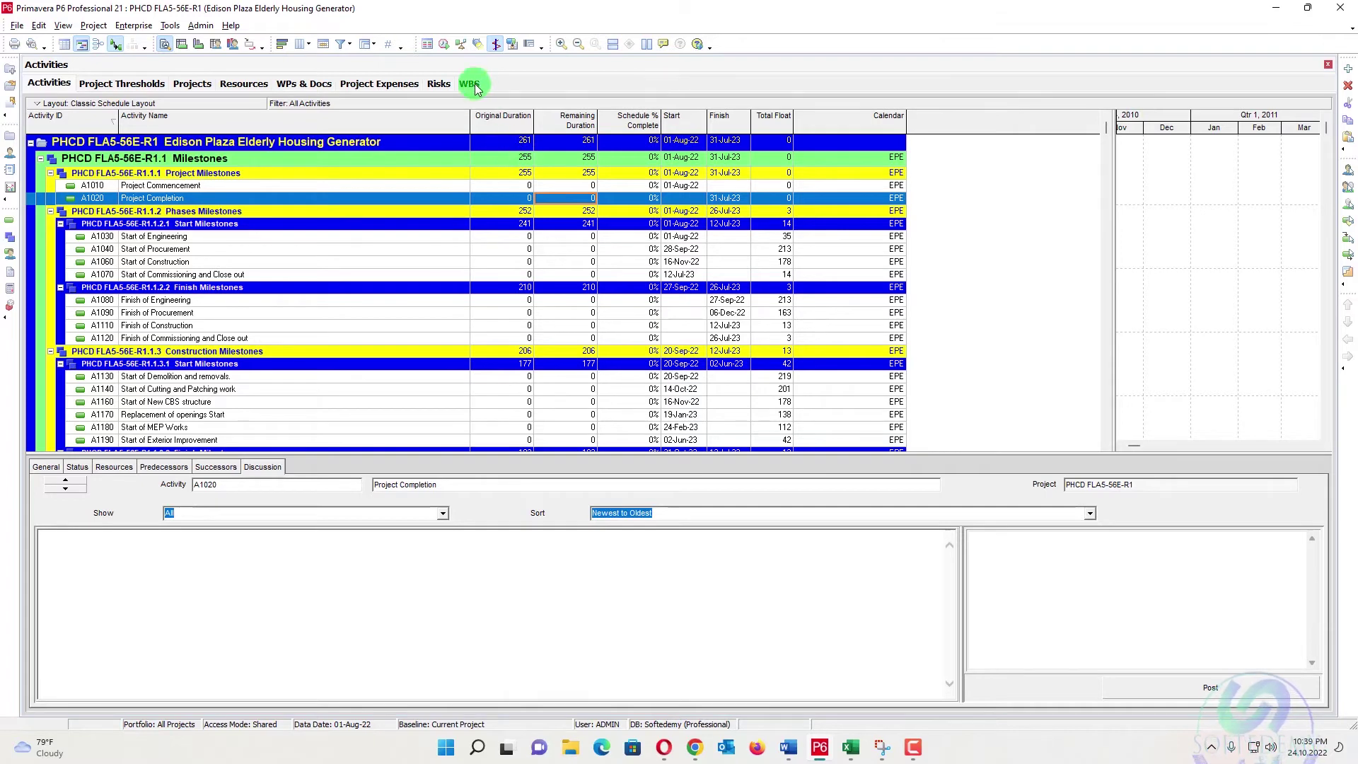
scroll(629, 284, down, 4)
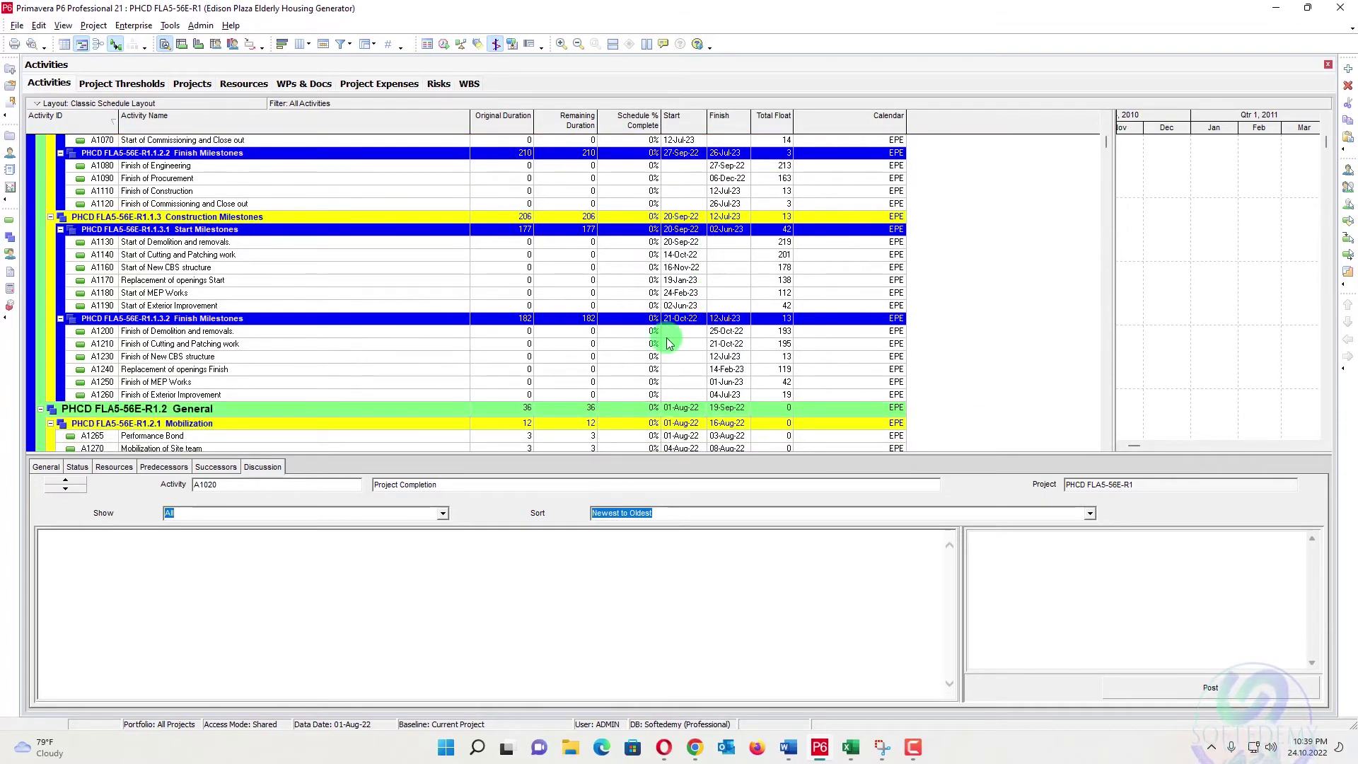
scroll(669, 344, down, 3)
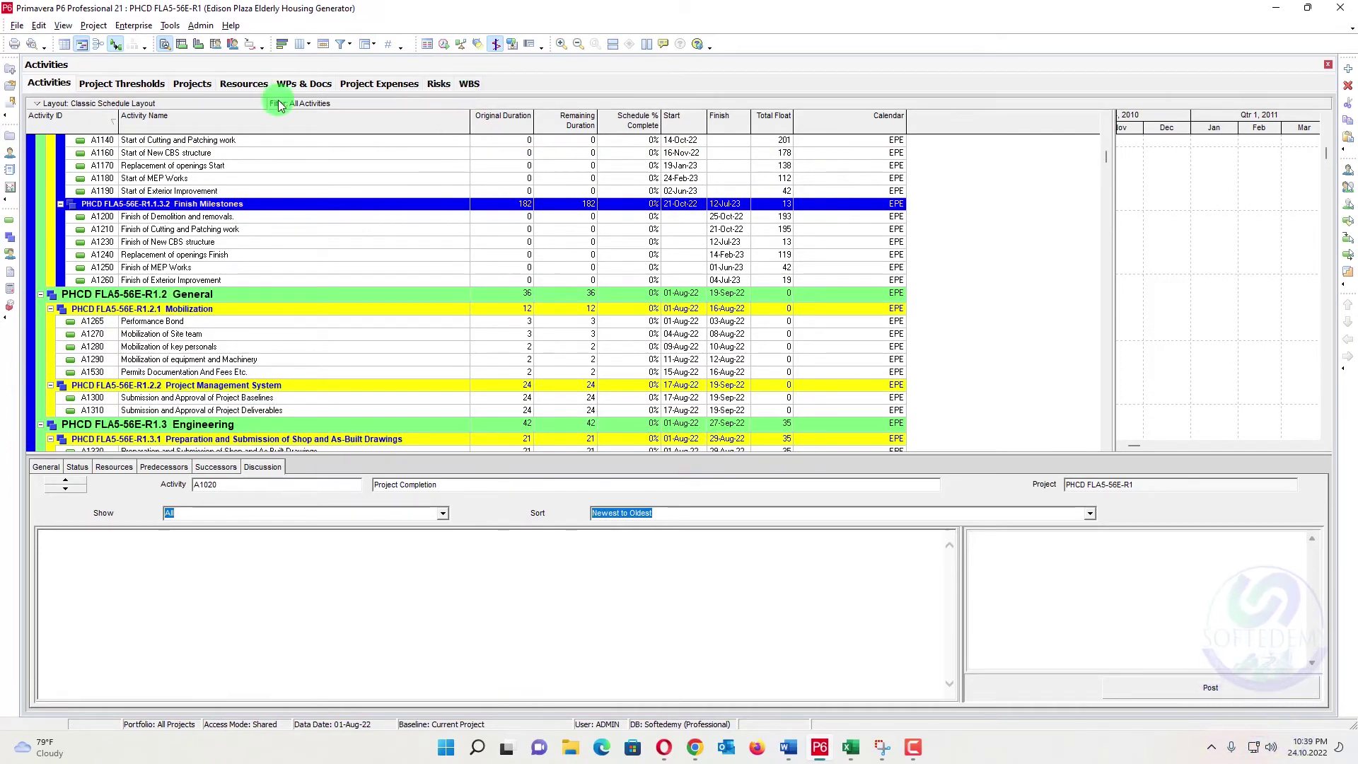
- On the Projects tab, open Customize Project Details and accept the tab settings
click(192, 83)
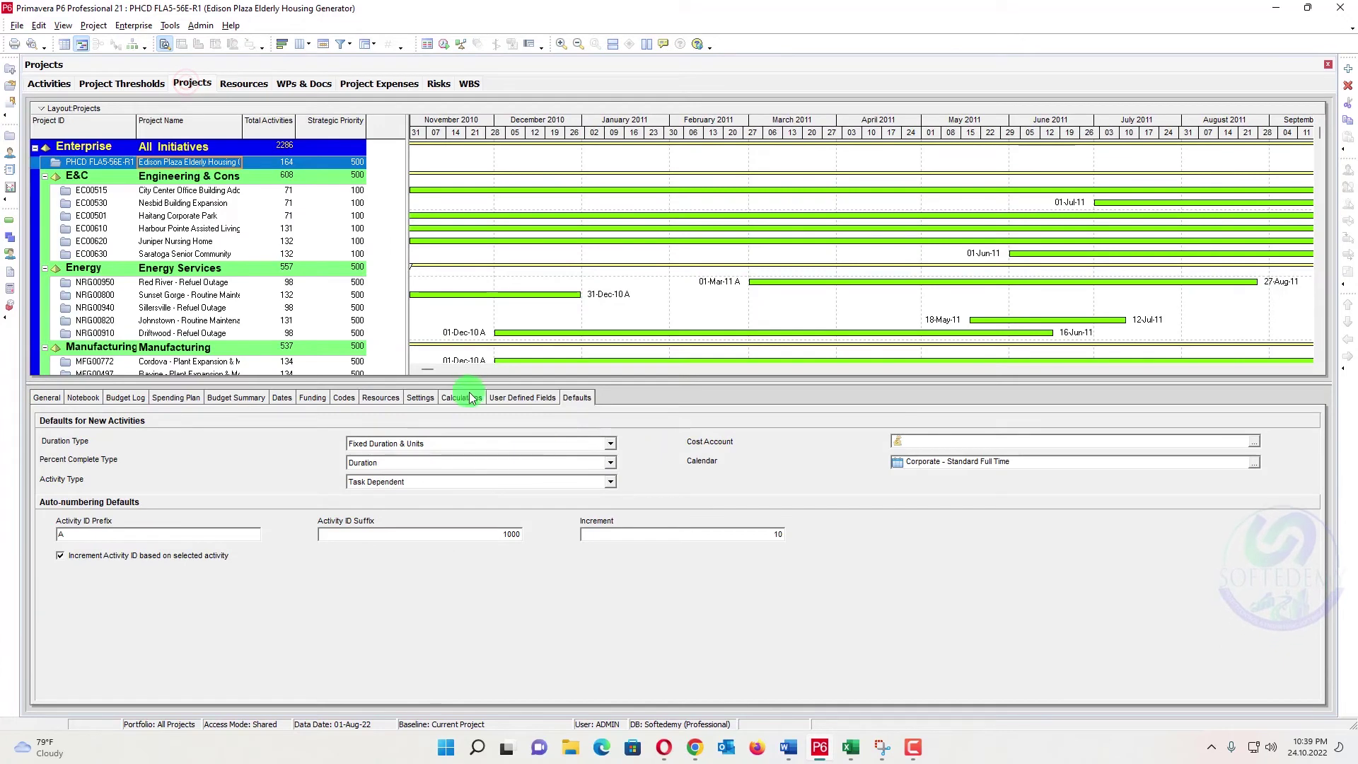
right_click(640, 404)
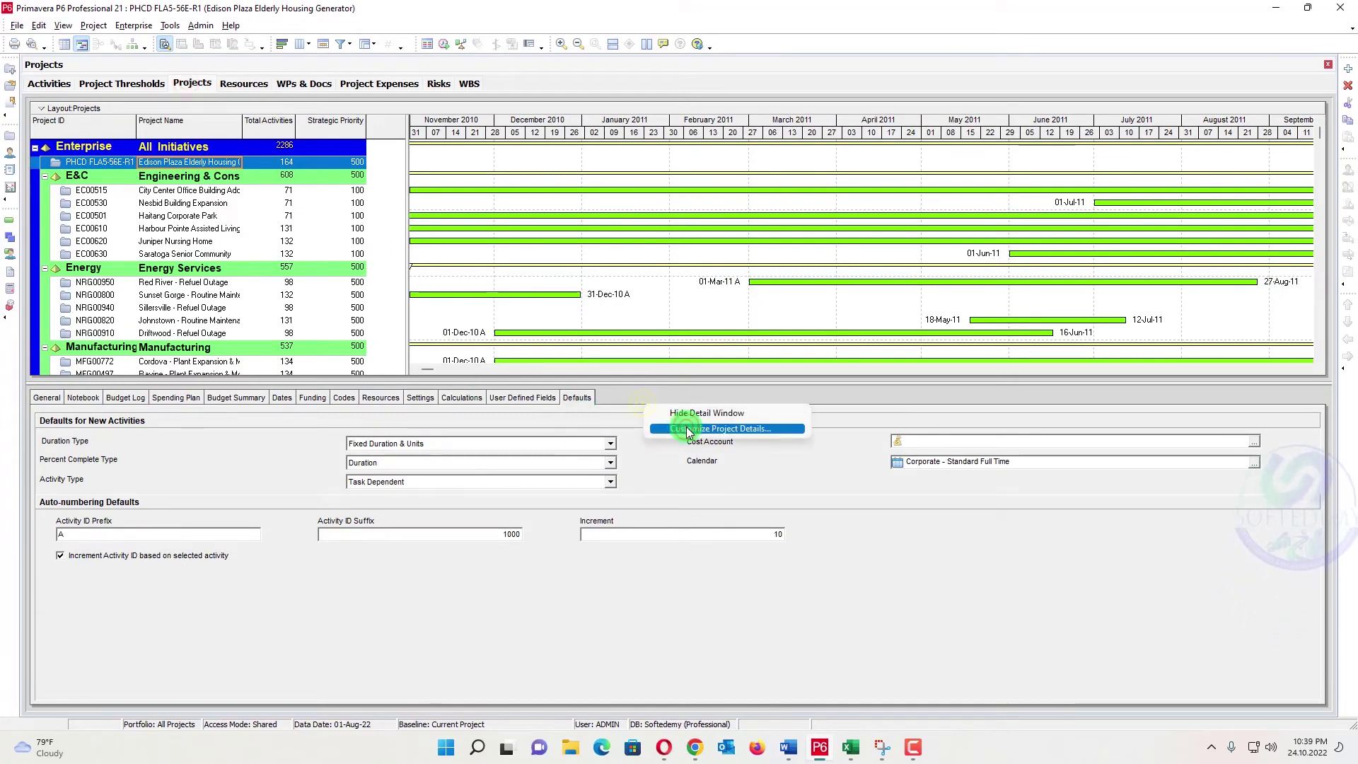
click(680, 428)
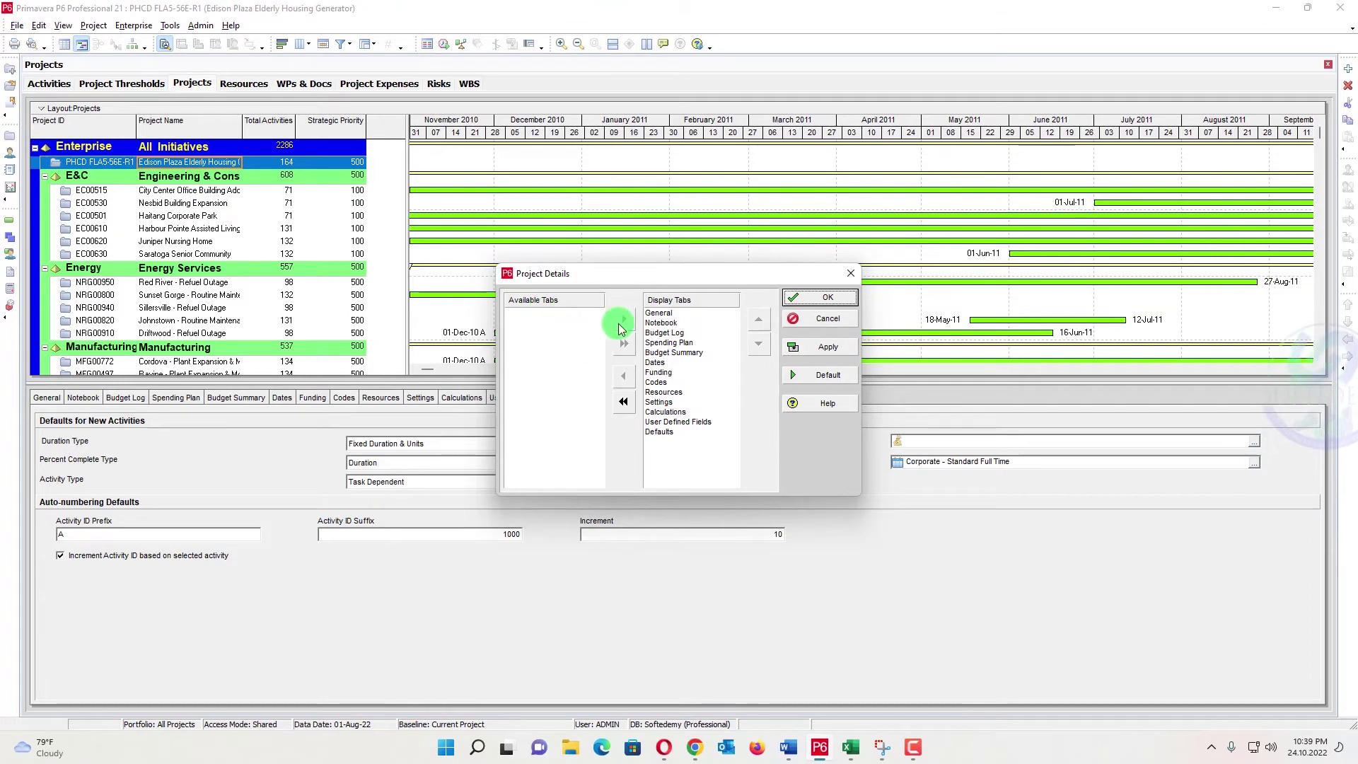
click(814, 302)
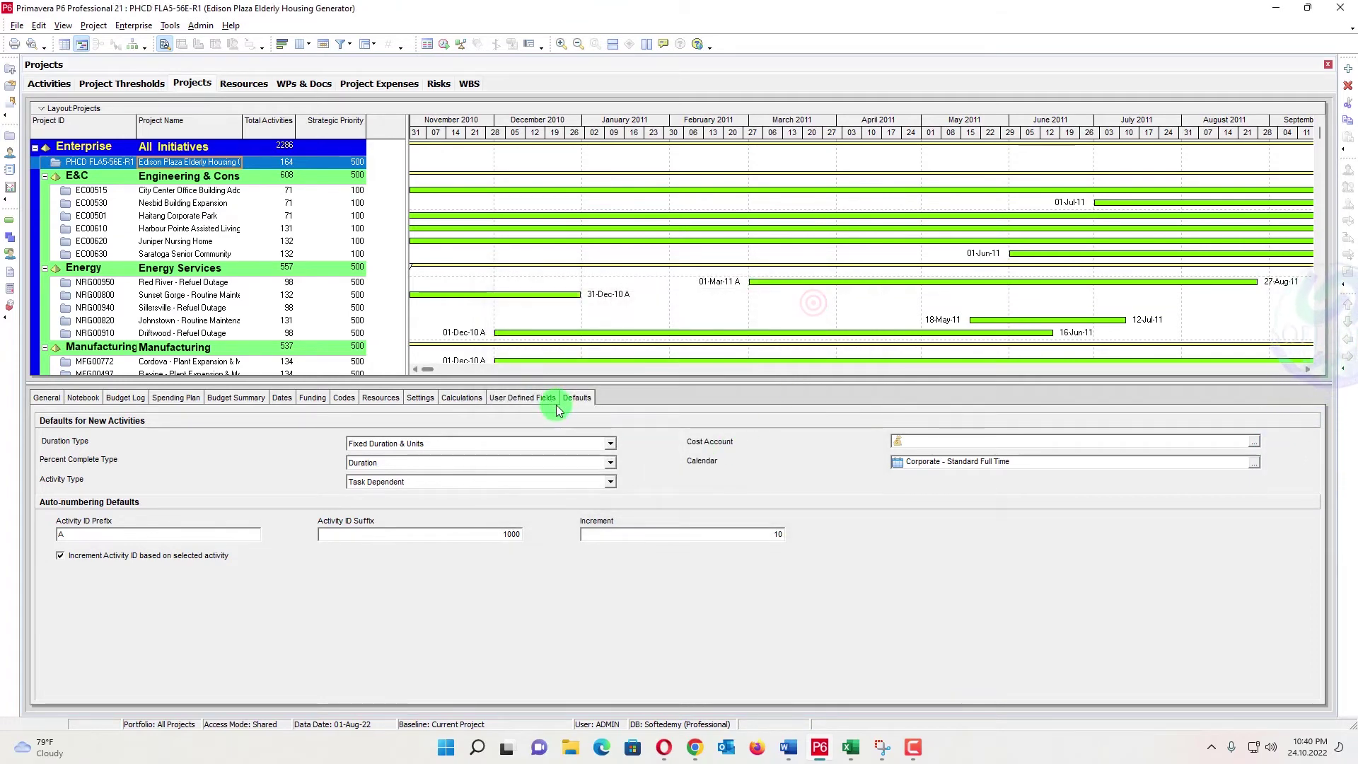
- Assign 7x10 as the project's default calendar and return to Activities
click(1254, 462)
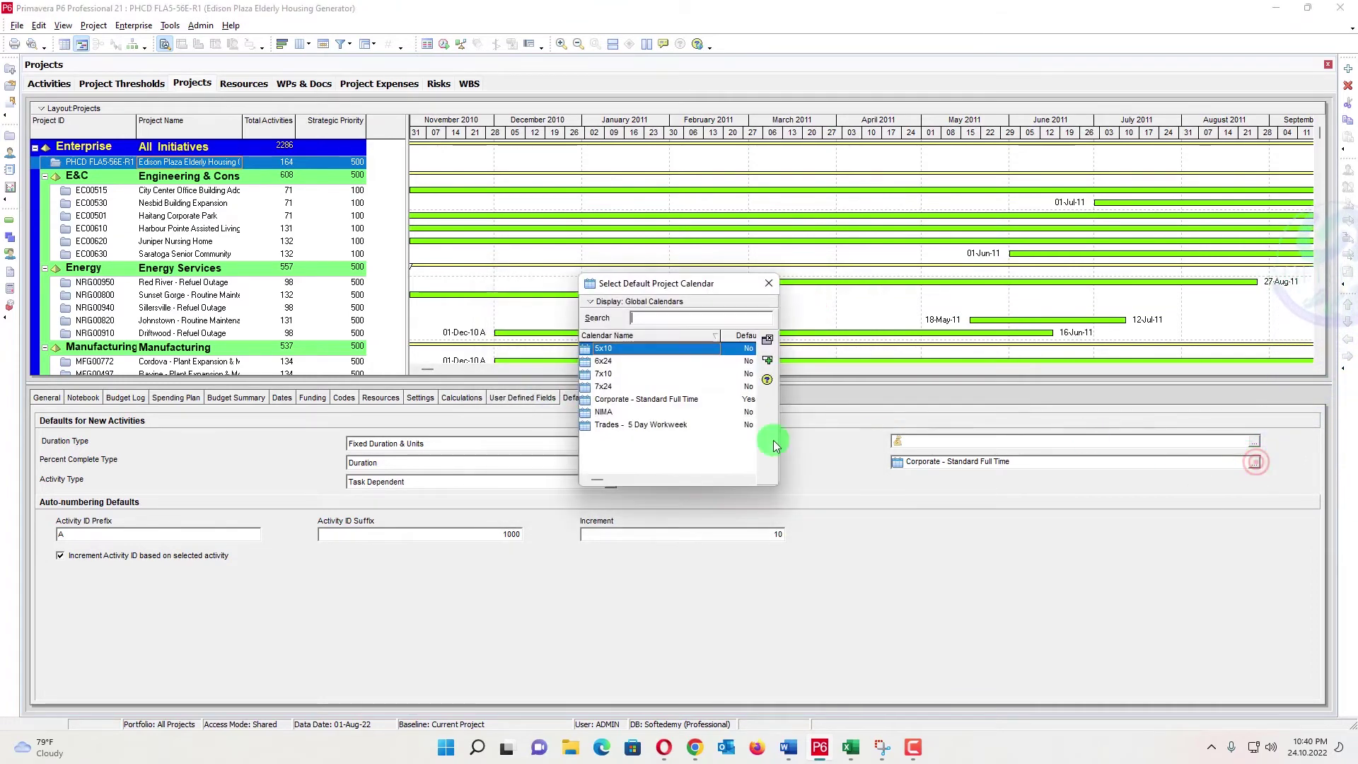
click(651, 373)
click(767, 361)
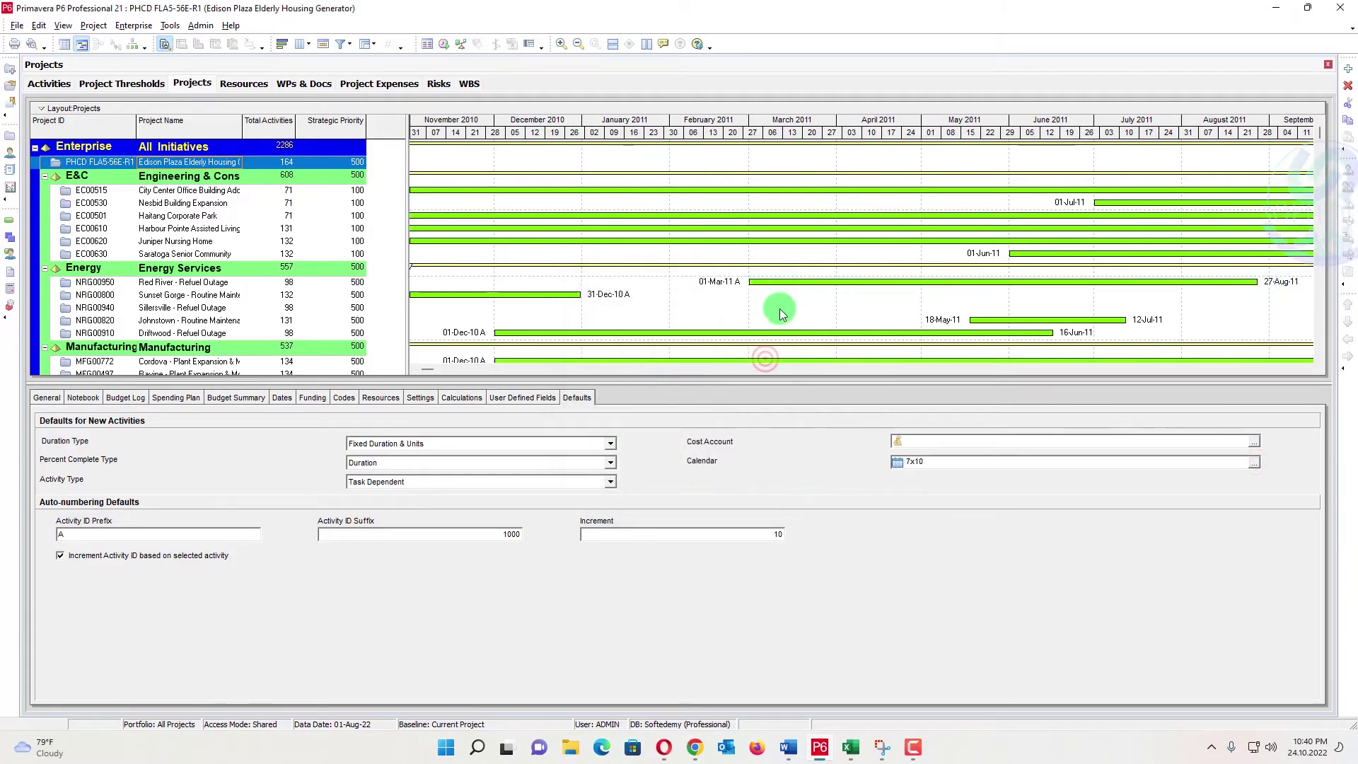
click(50, 83)
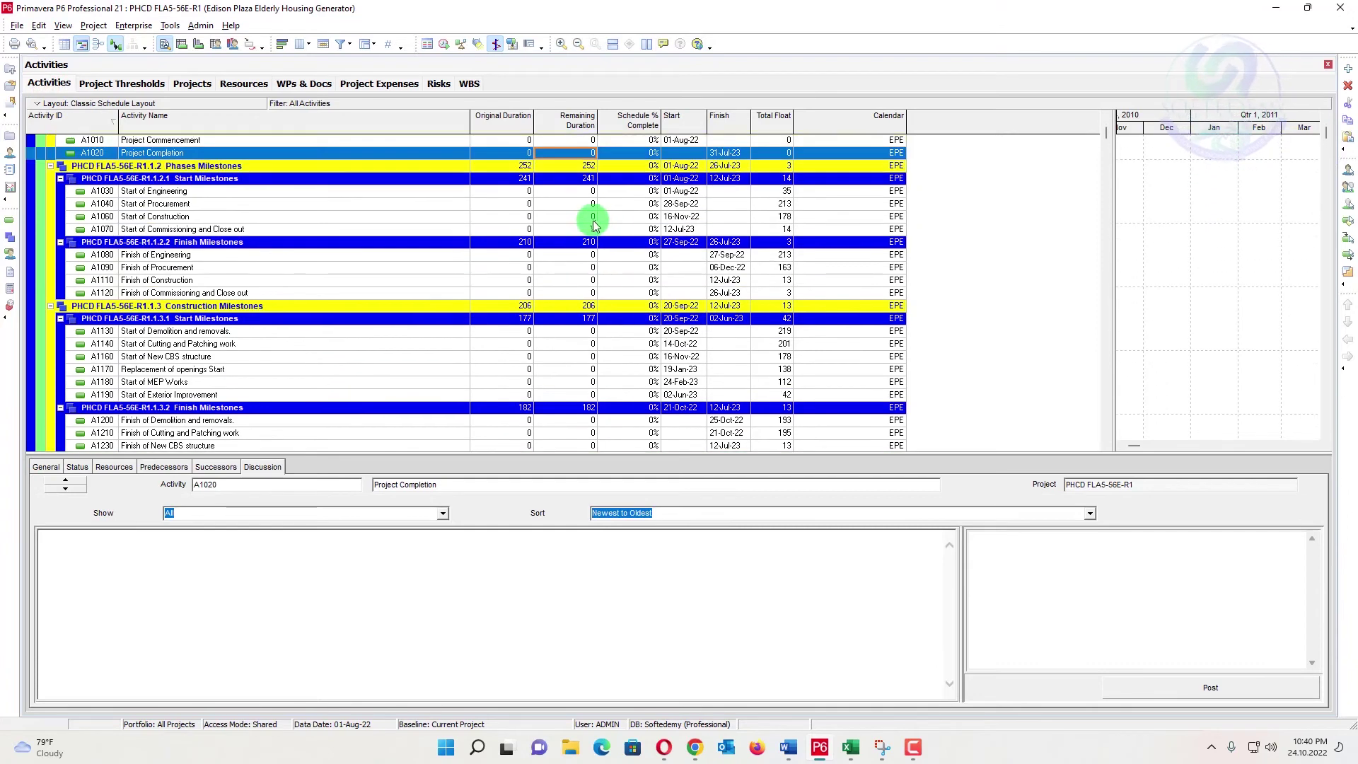
- Verify the project's original duration reads 365, then show the 365-calendar-day review comment
click(580, 198)
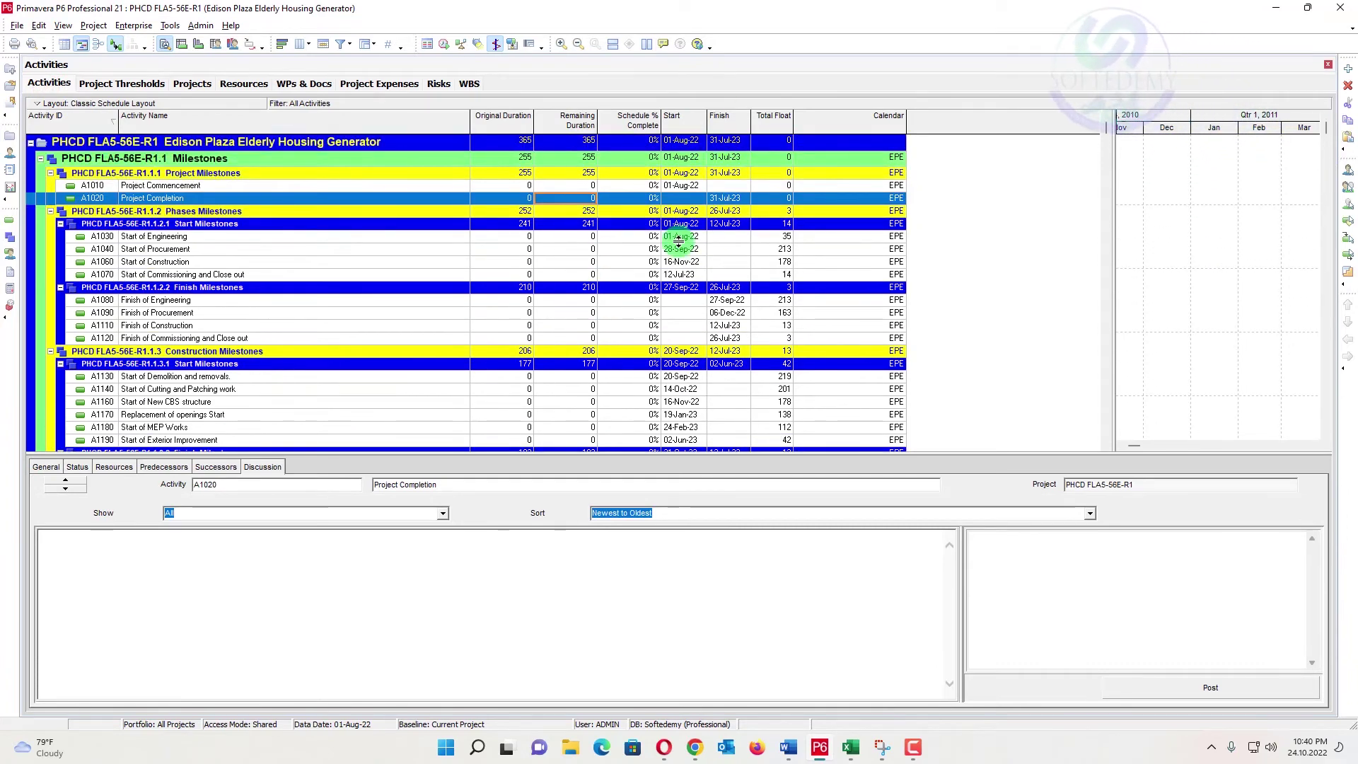
scroll(713, 248, down, 3)
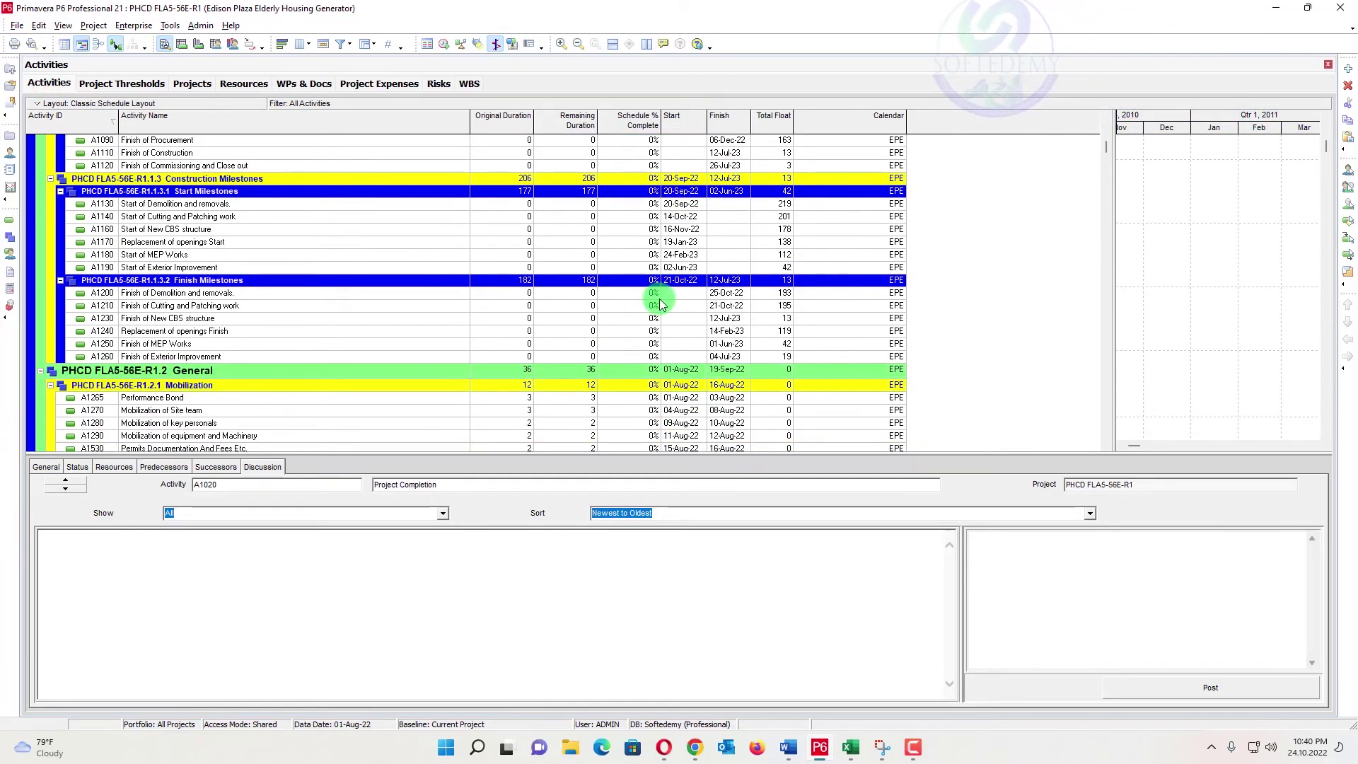
scroll(848, 283, up, 3)
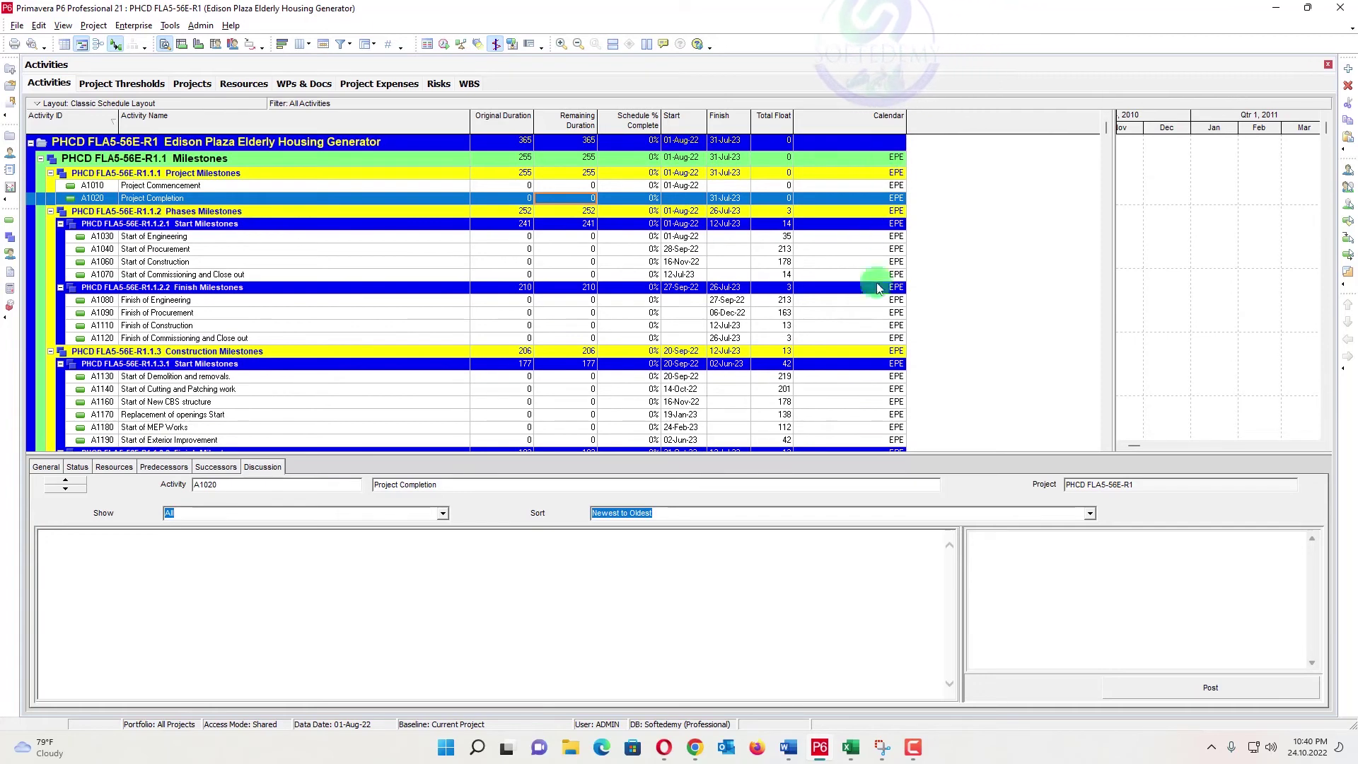
scroll(877, 333, down, 1)
scroll(877, 332, down, 10)
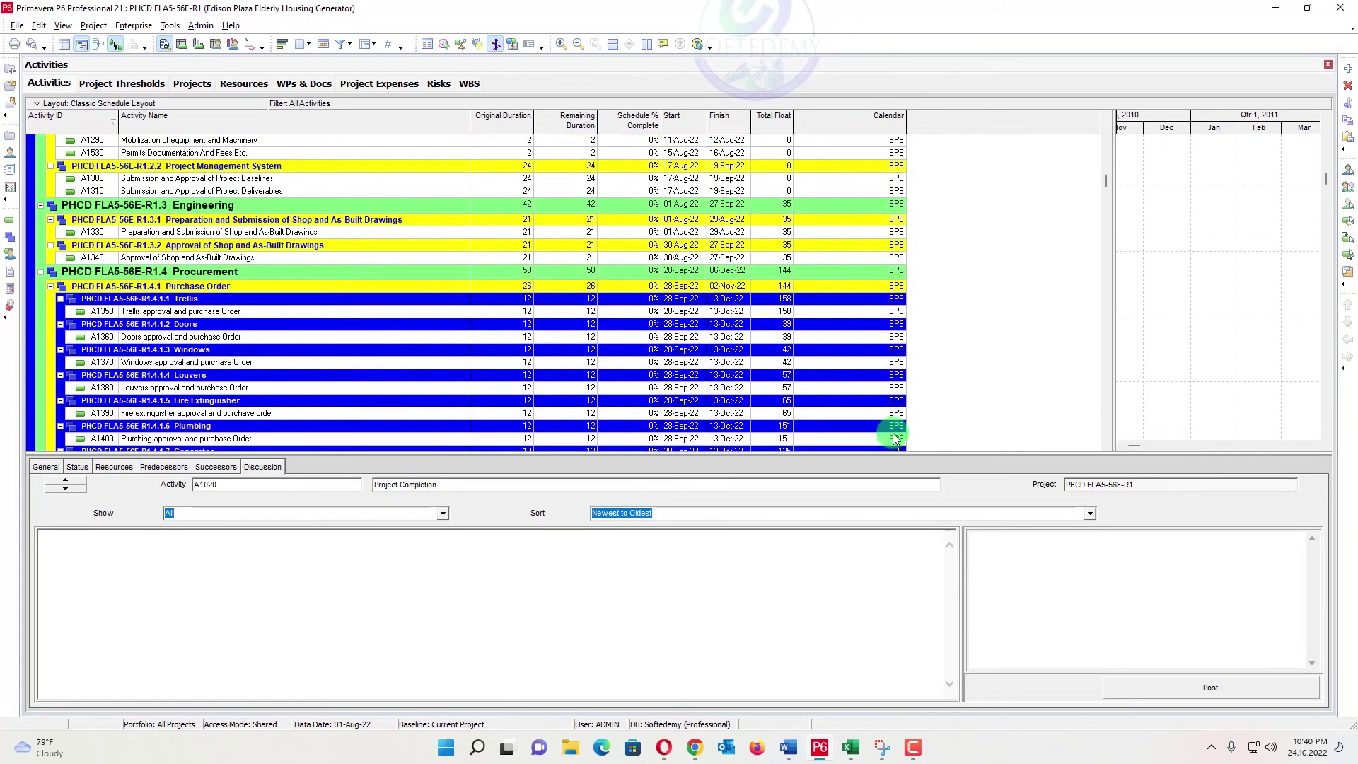
scroll(887, 424, up, 10)
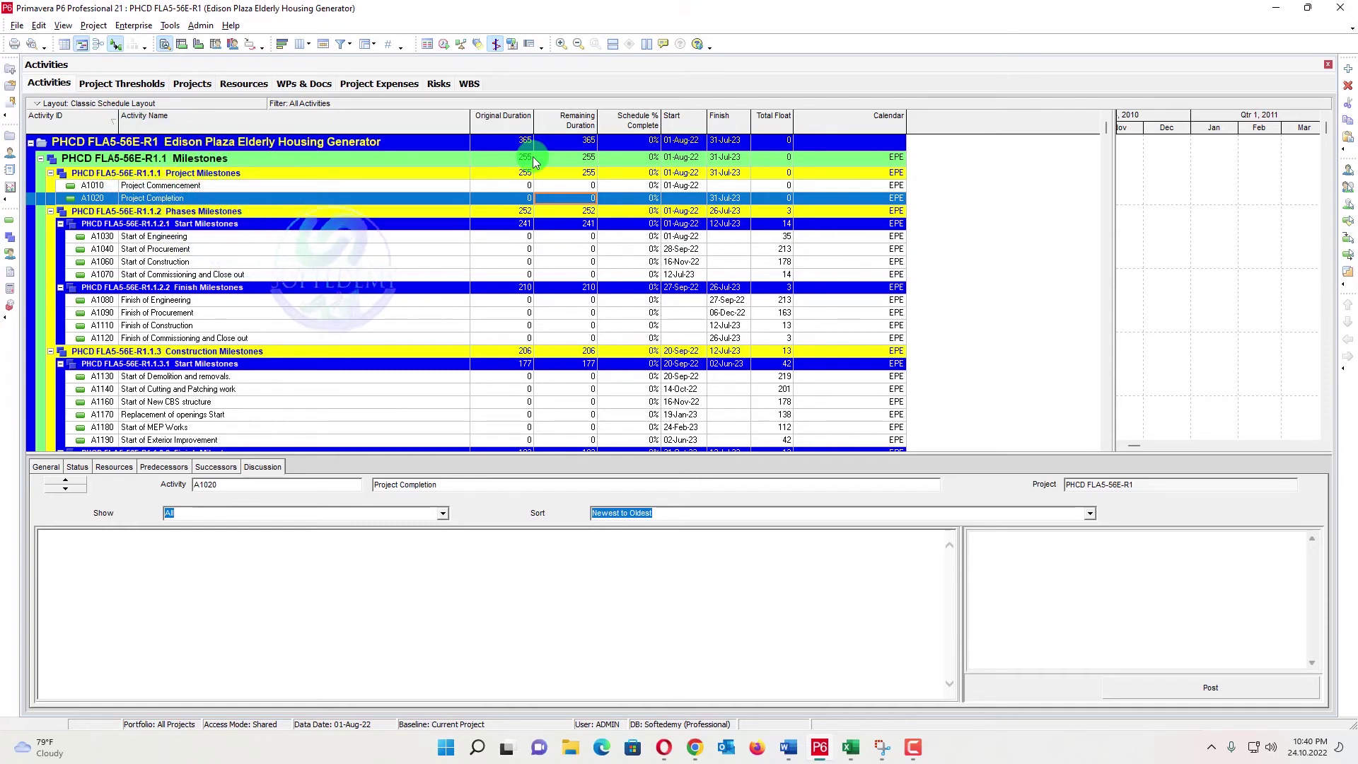
click(881, 747)
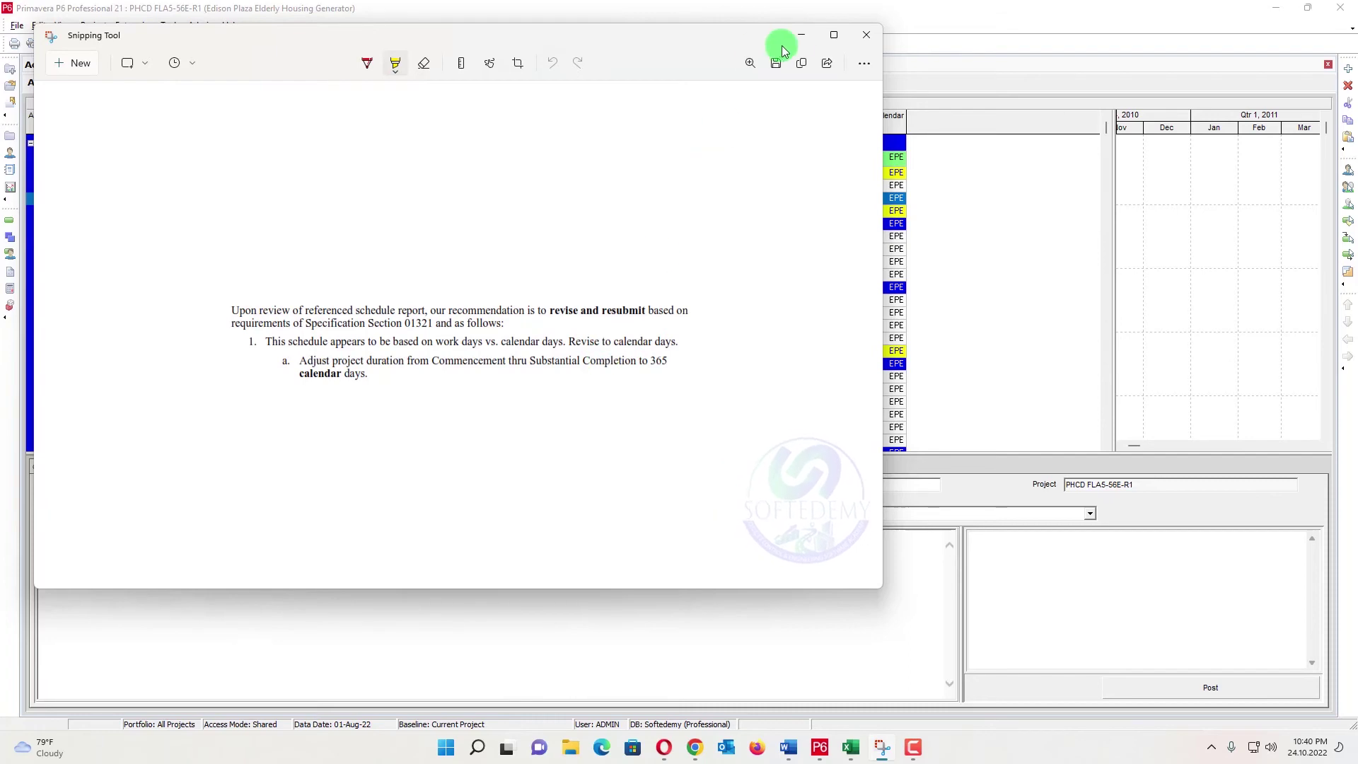
- Minimize Snipping Tool to return to the Primavera P6 Activities schedule
click(802, 34)
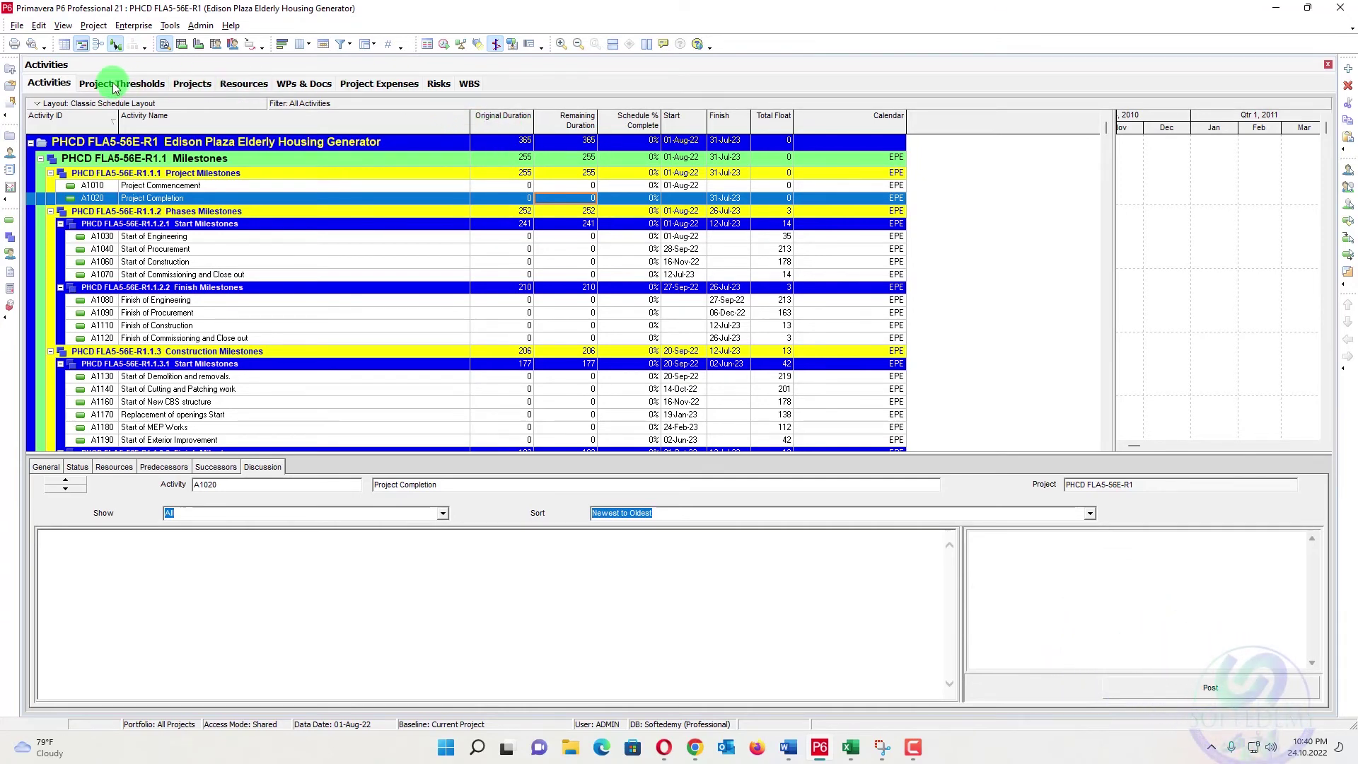
- Assign Corporate - Standard Full Time as the project's default calendar
click(176, 90)
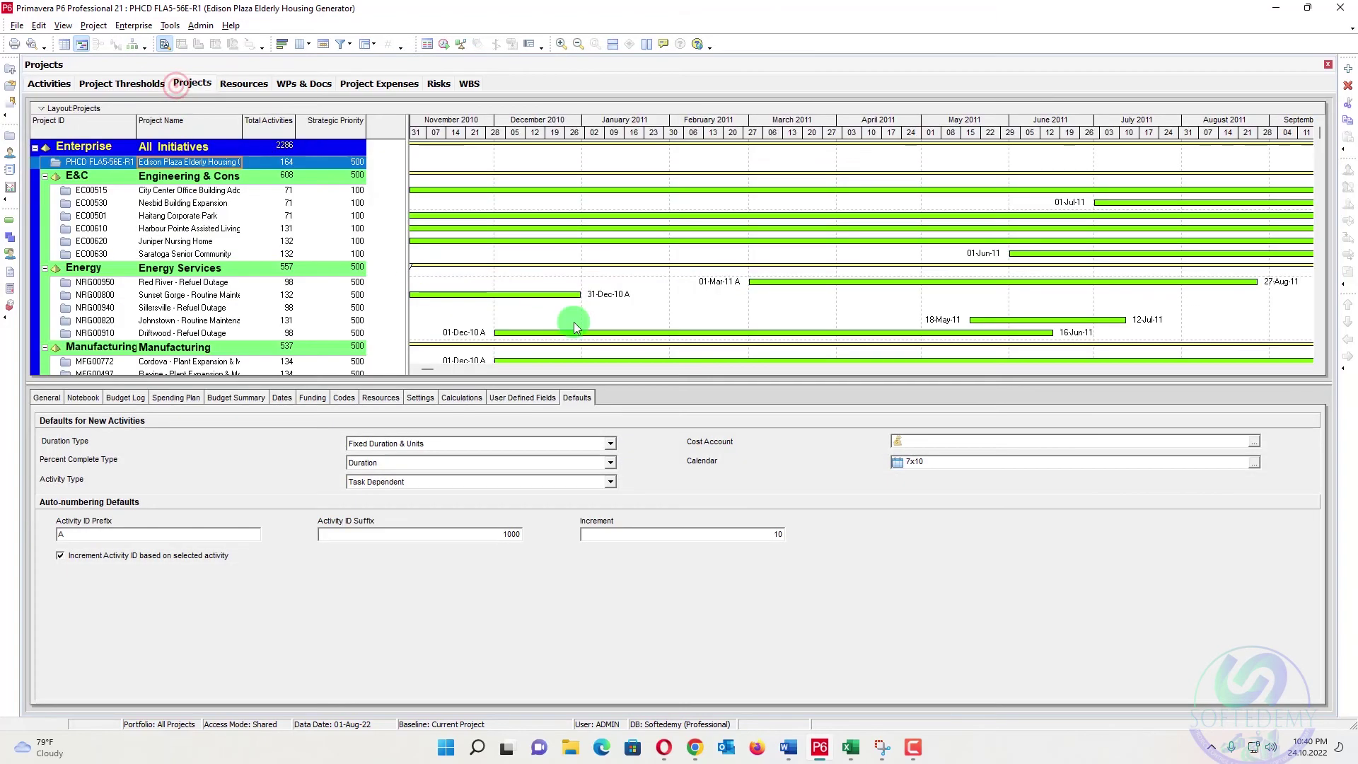
click(1255, 464)
click(699, 399)
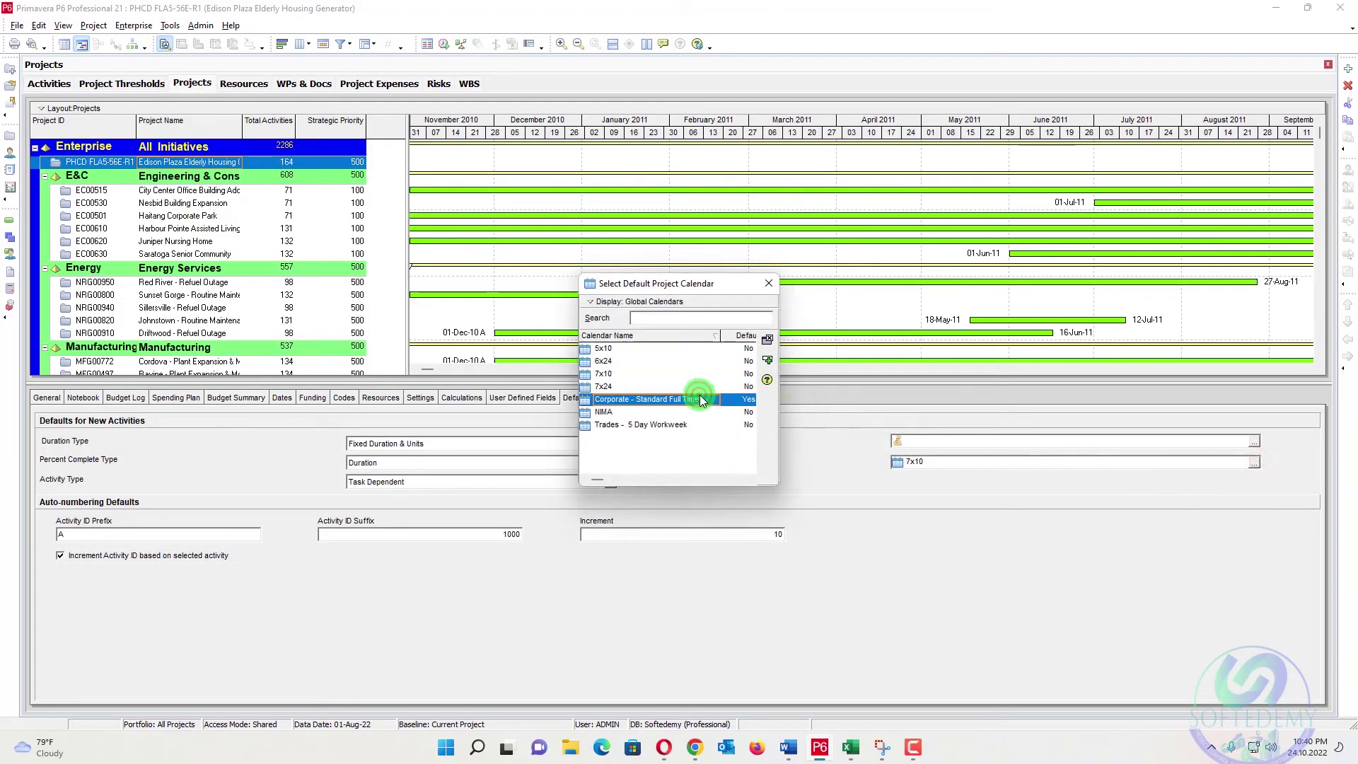
click(770, 361)
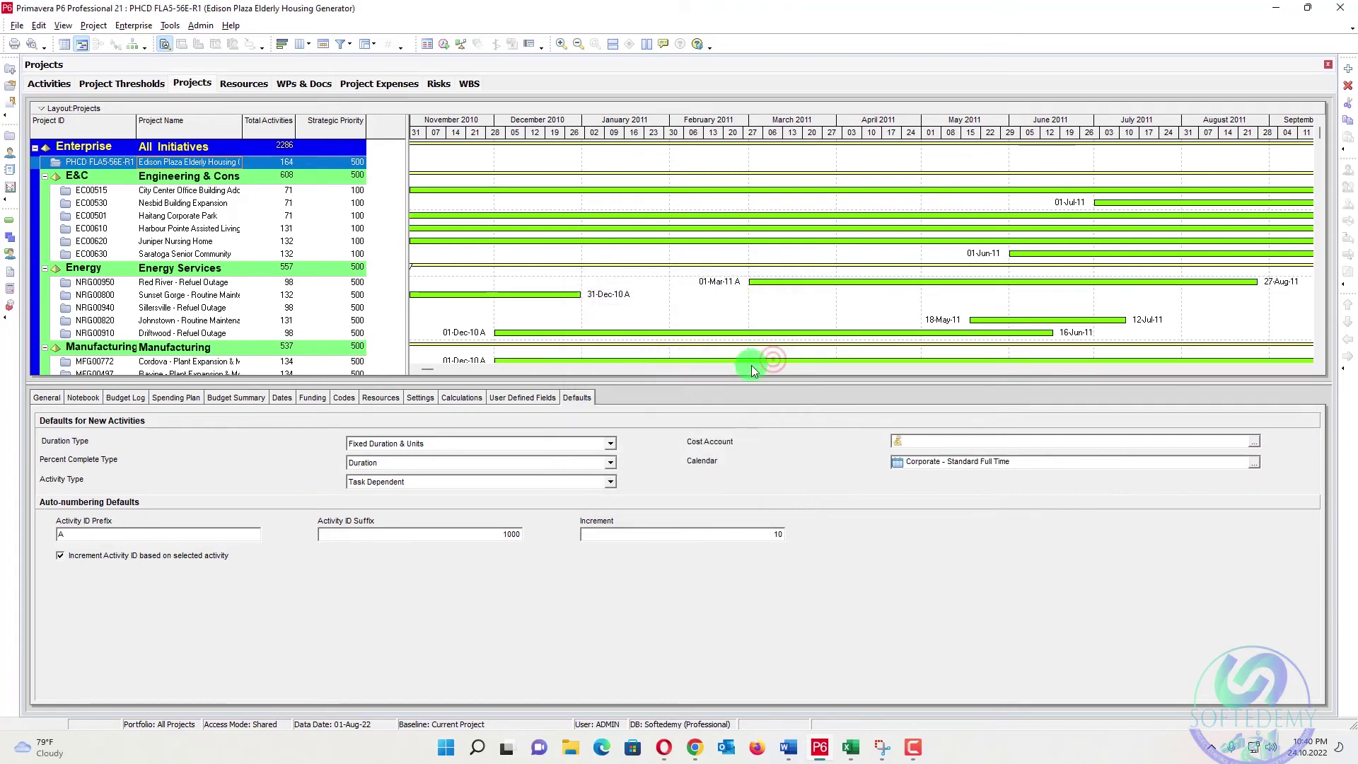
- Recheck the default calendar and compare the 261-day duration across Projects and Activities
click(1254, 466)
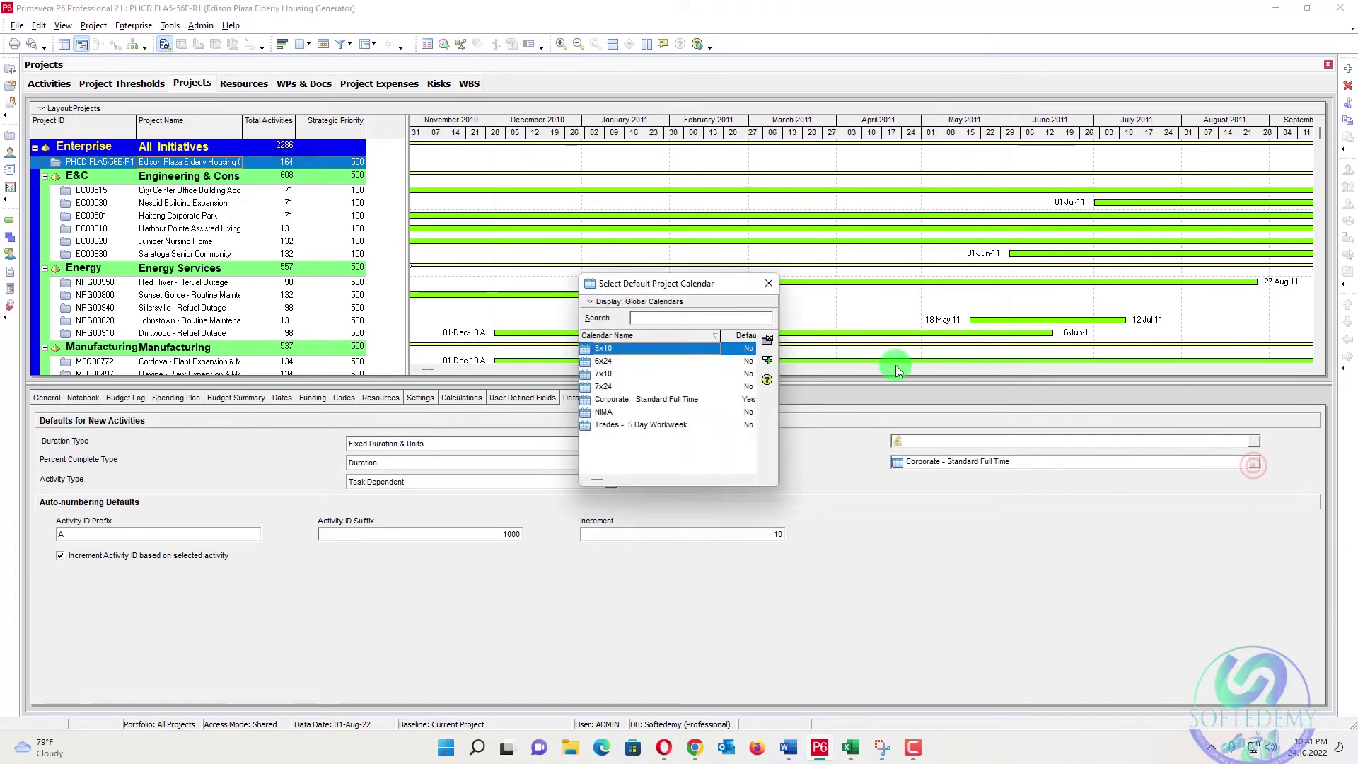
click(770, 284)
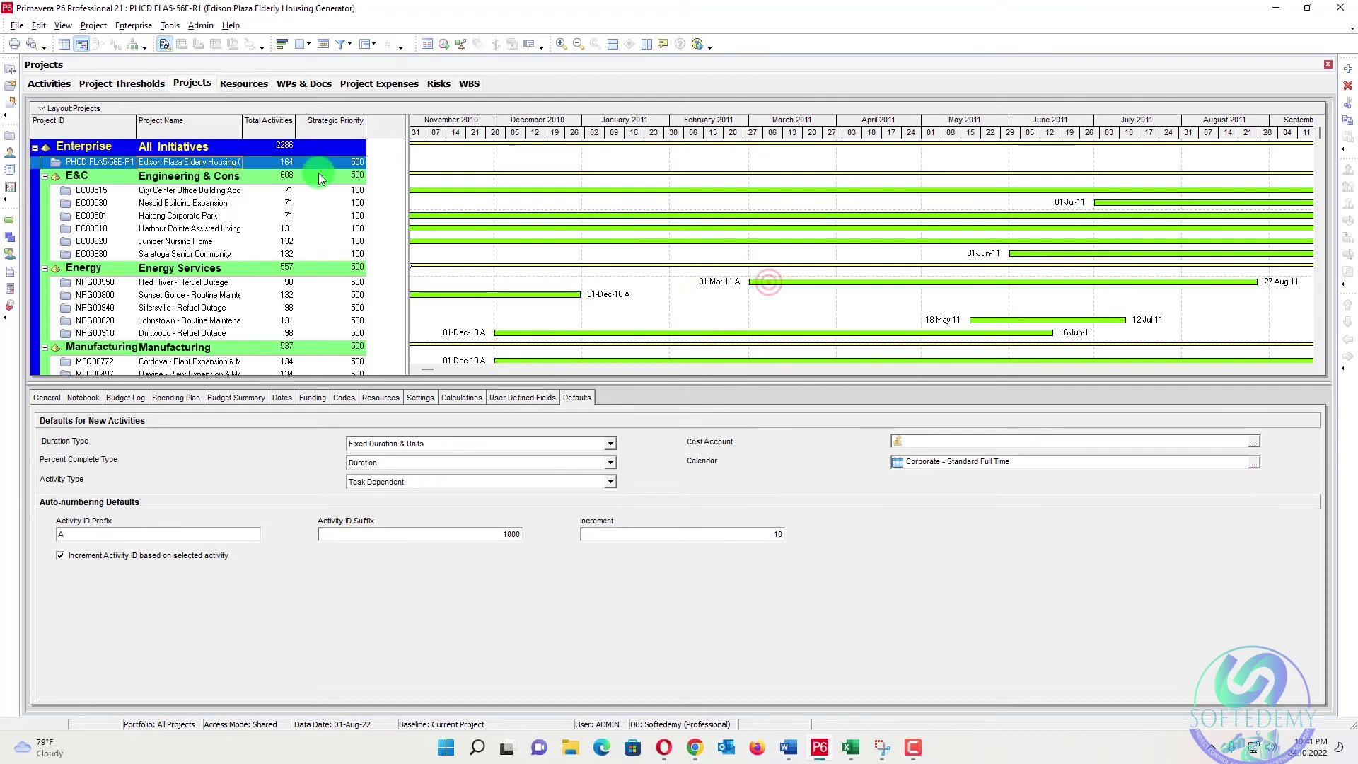
click(46, 85)
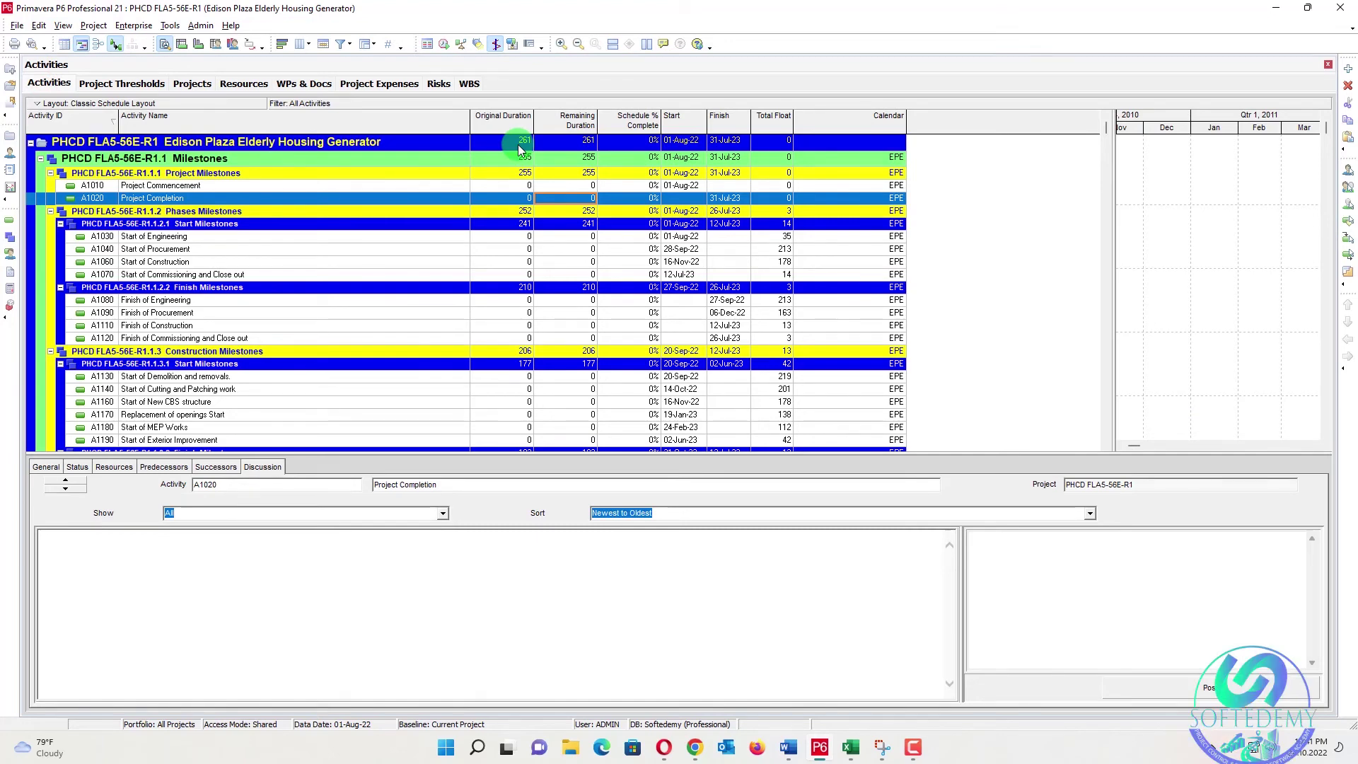
click(191, 85)
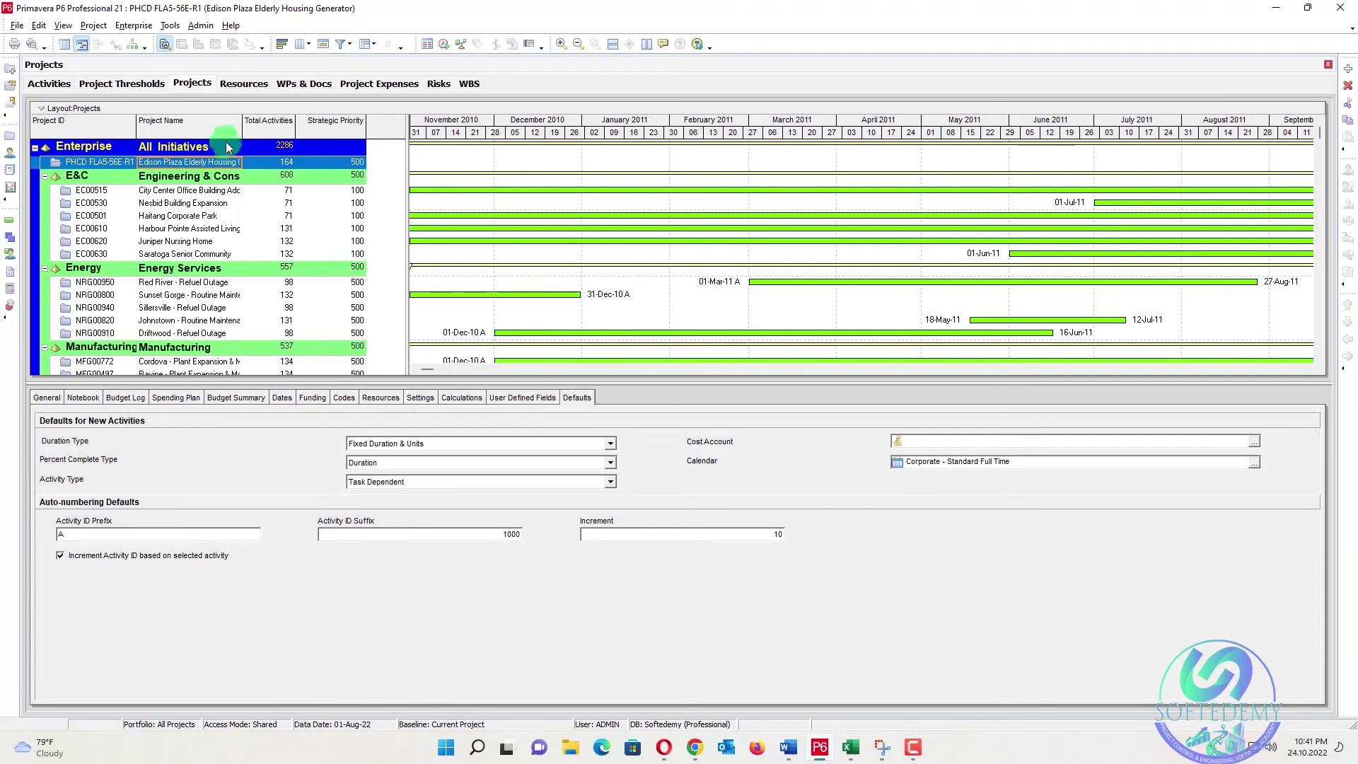
click(51, 84)
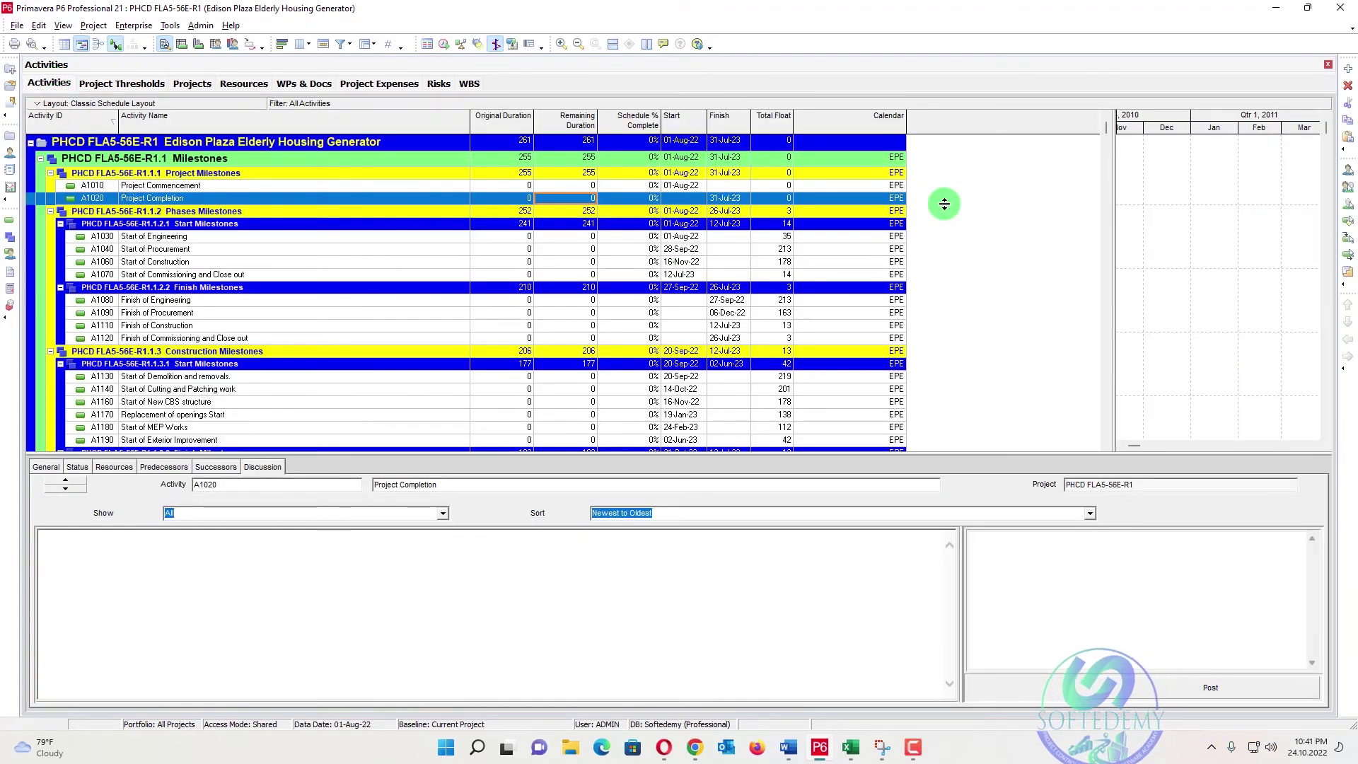
click(892, 188)
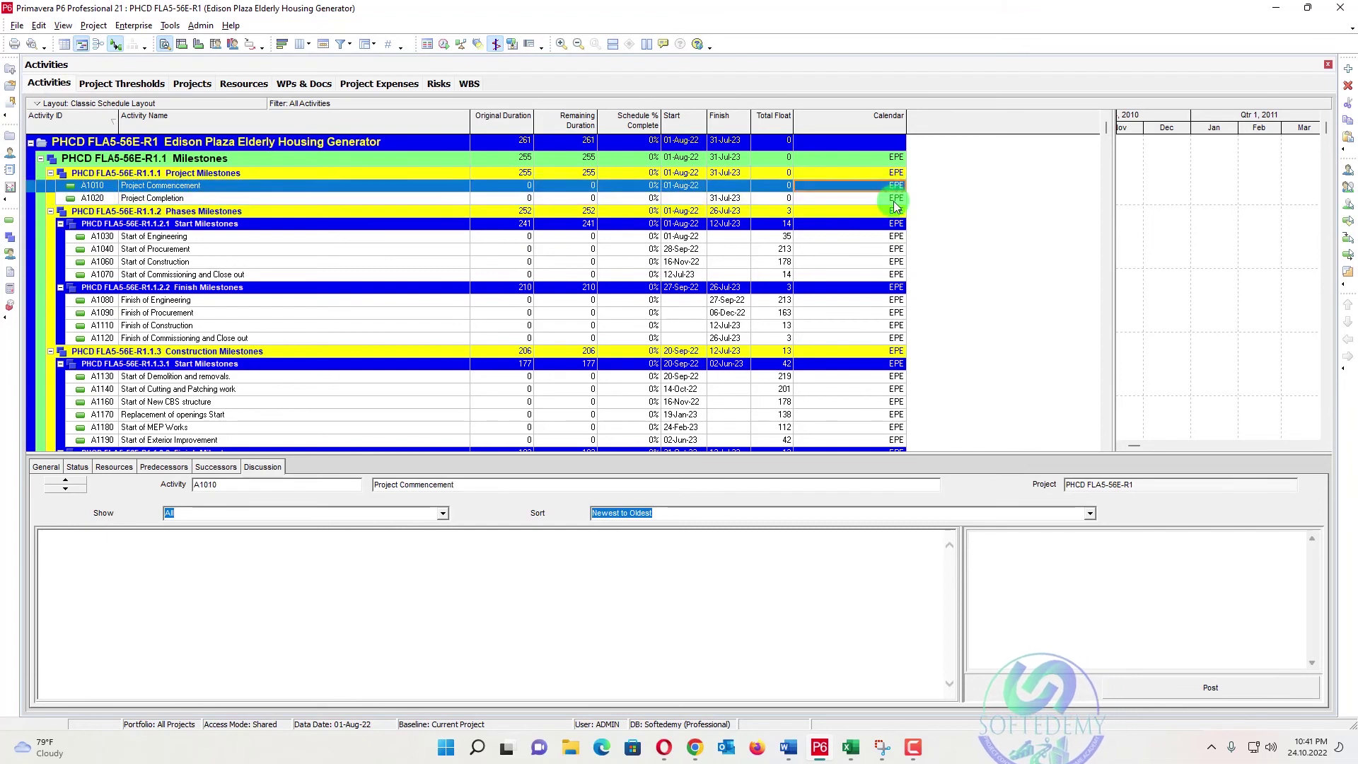
click(896, 199)
click(900, 247)
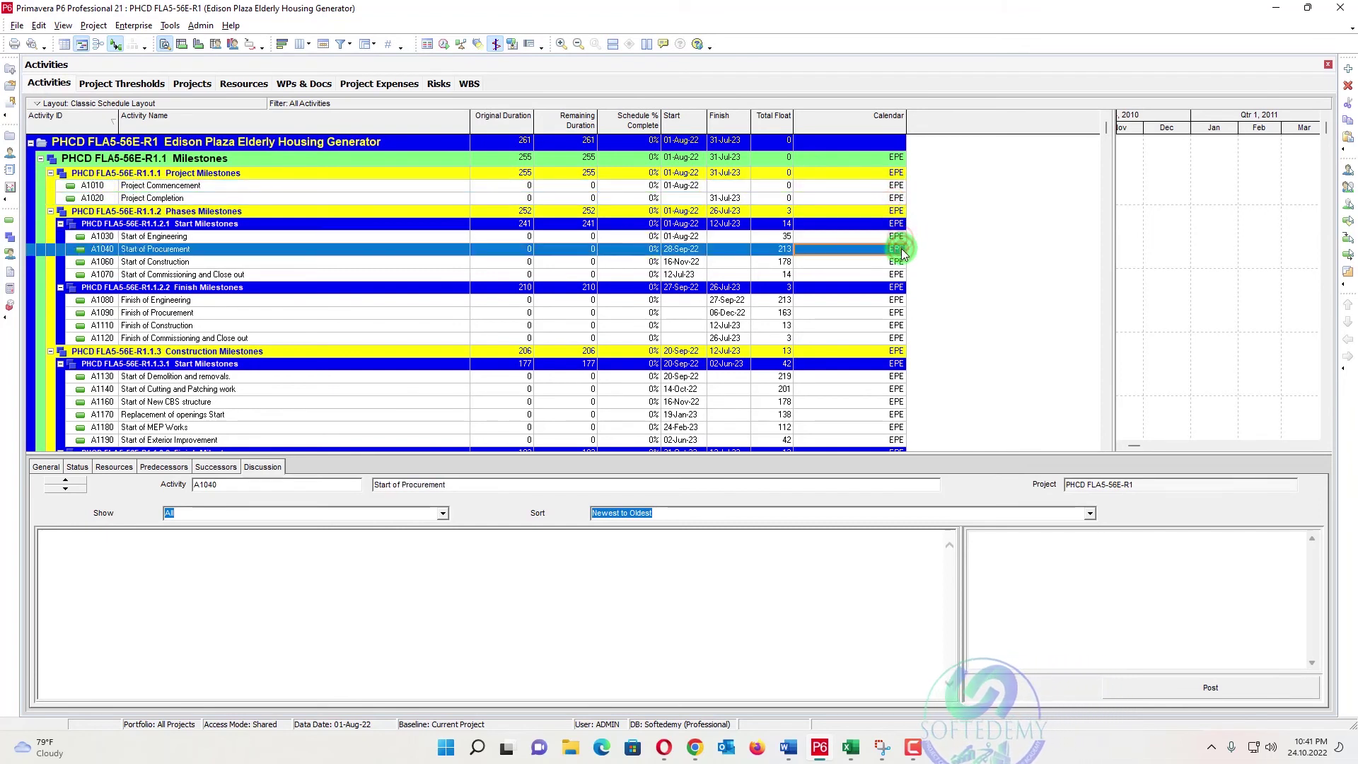